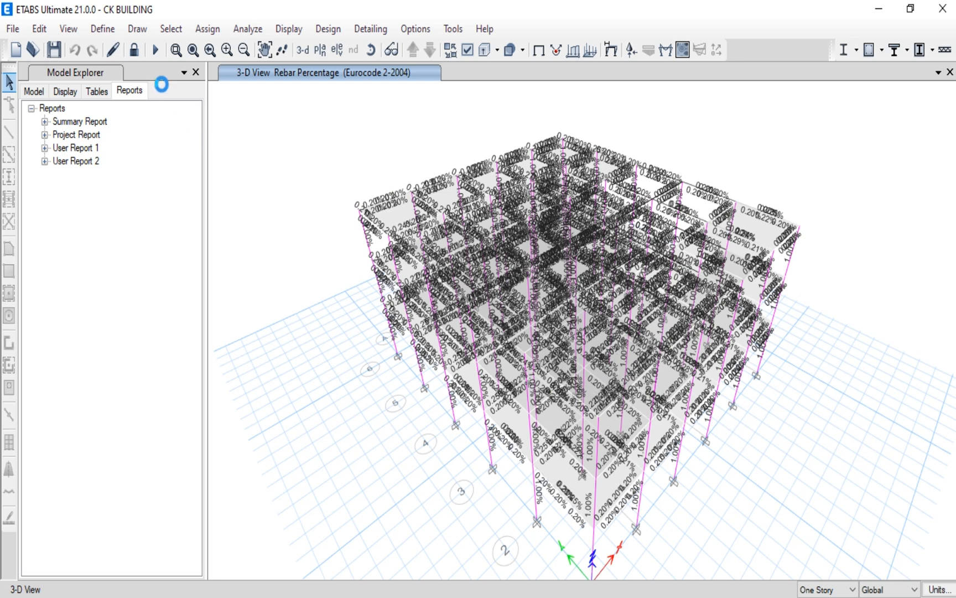
# Step: Unlock the model, accepting deletion of the analysis results, and run the analysis again
pyautogui.click(133, 51)
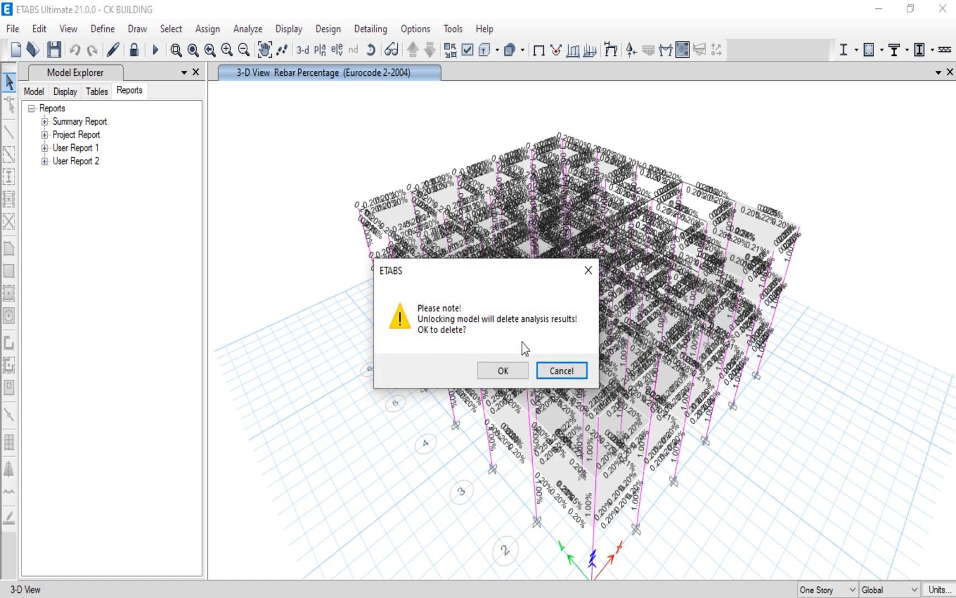
pyautogui.click(504, 371)
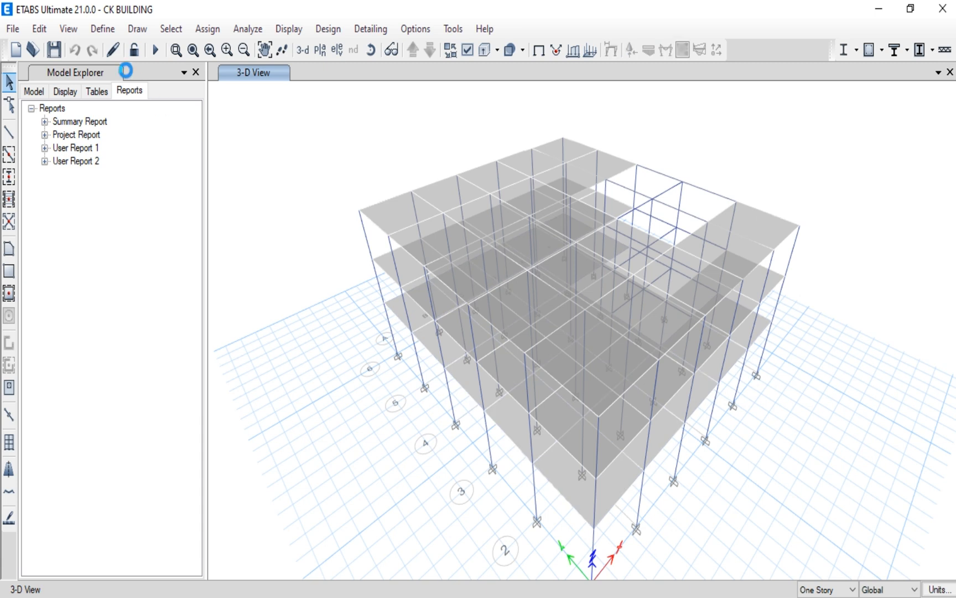
pyautogui.click(155, 55)
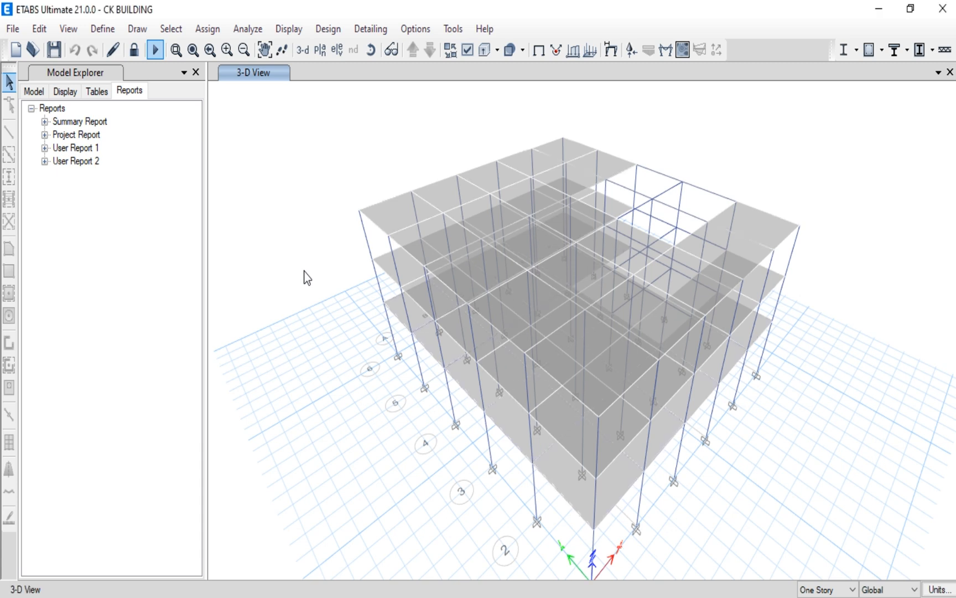
# Step: Review the concrete frame design preferences and accept them with Eurocode 2-2004 as the design code
pyautogui.click(326, 30)
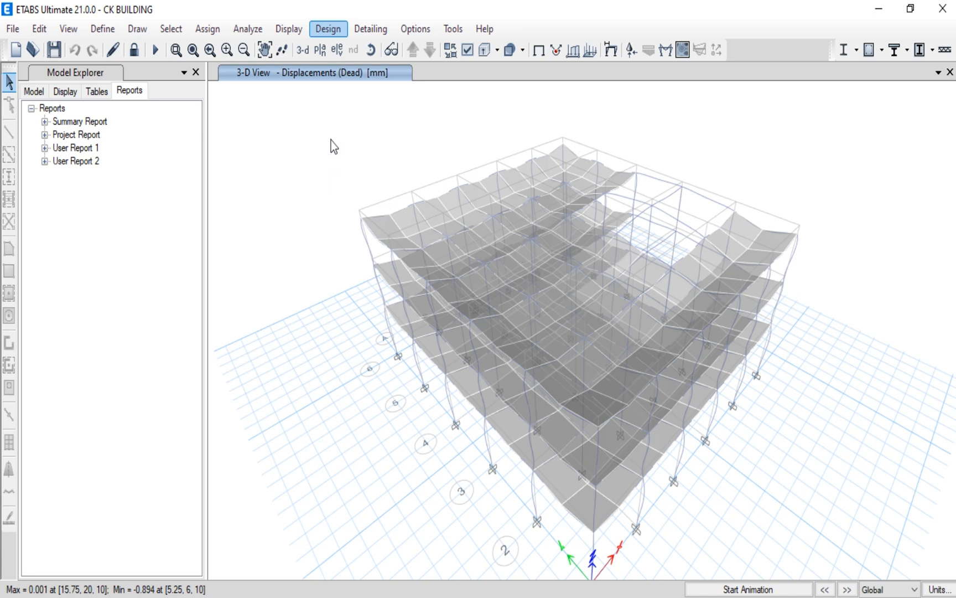
pyautogui.click(341, 31)
pyautogui.moveTo(371, 70)
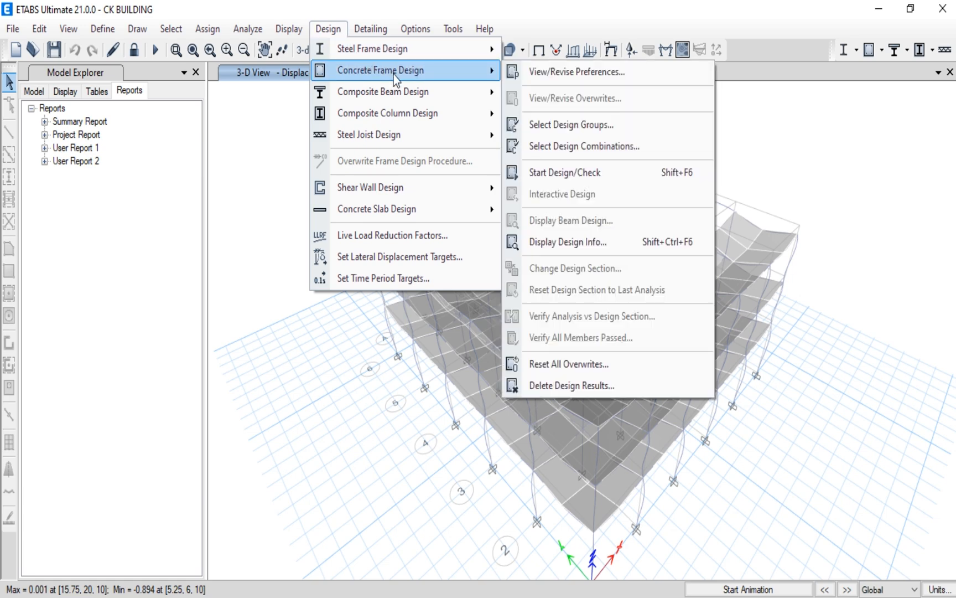
pyautogui.click(540, 73)
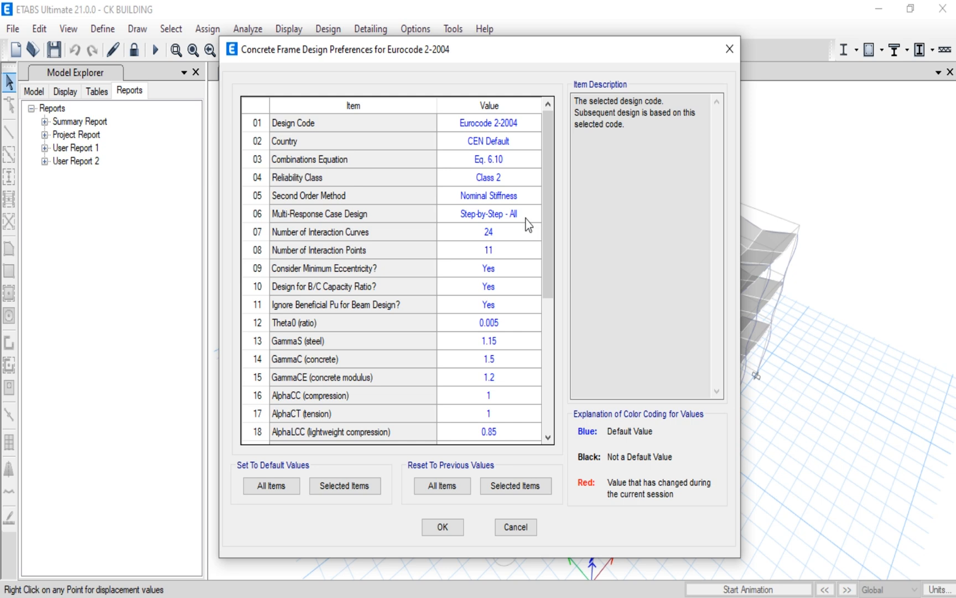
pyautogui.scroll(-1, 525, 219)
pyautogui.scroll(-3, 526, 220)
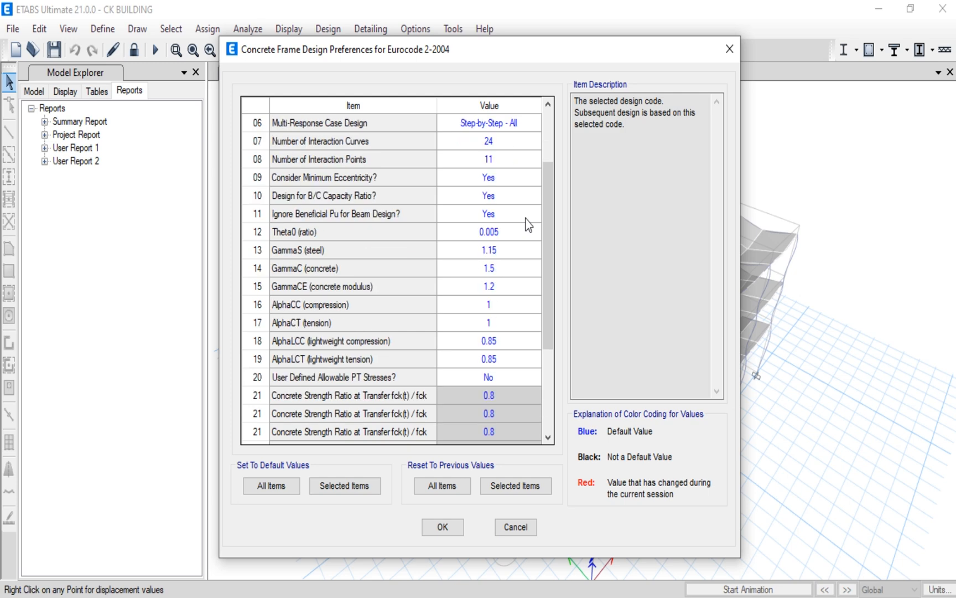
pyautogui.scroll(3, 526, 219)
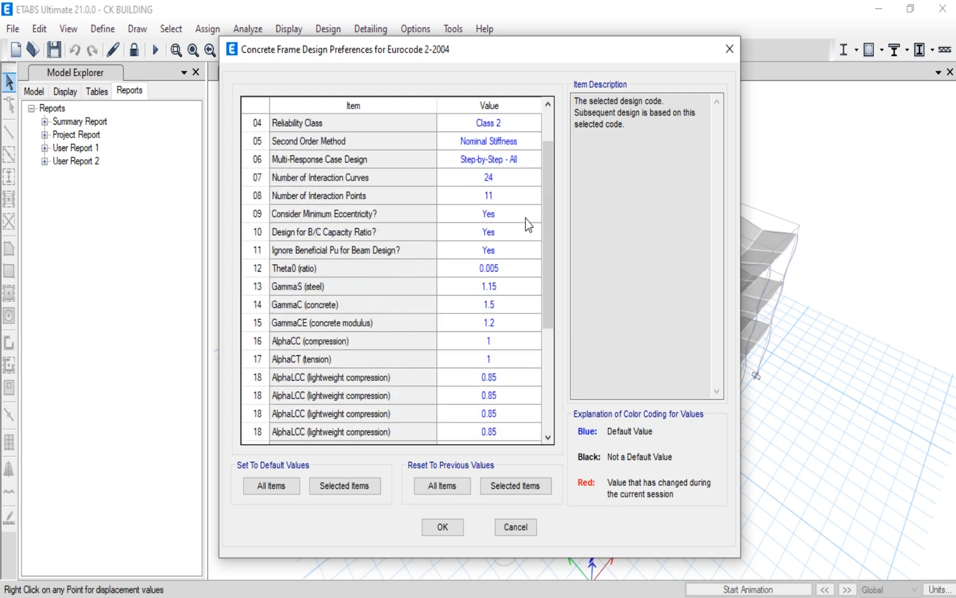
pyautogui.scroll(1, 526, 219)
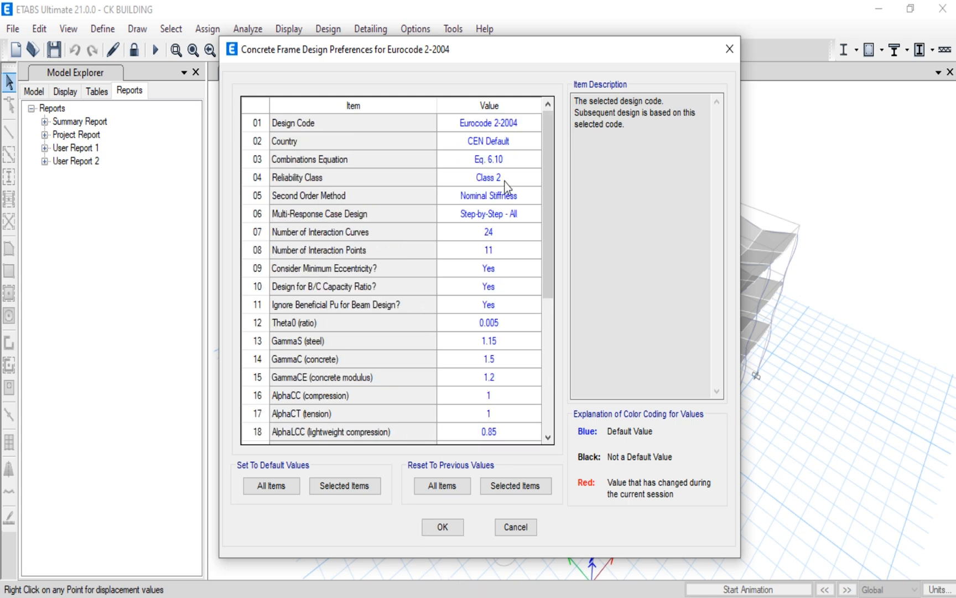
pyautogui.click(525, 126)
pyautogui.click(534, 126)
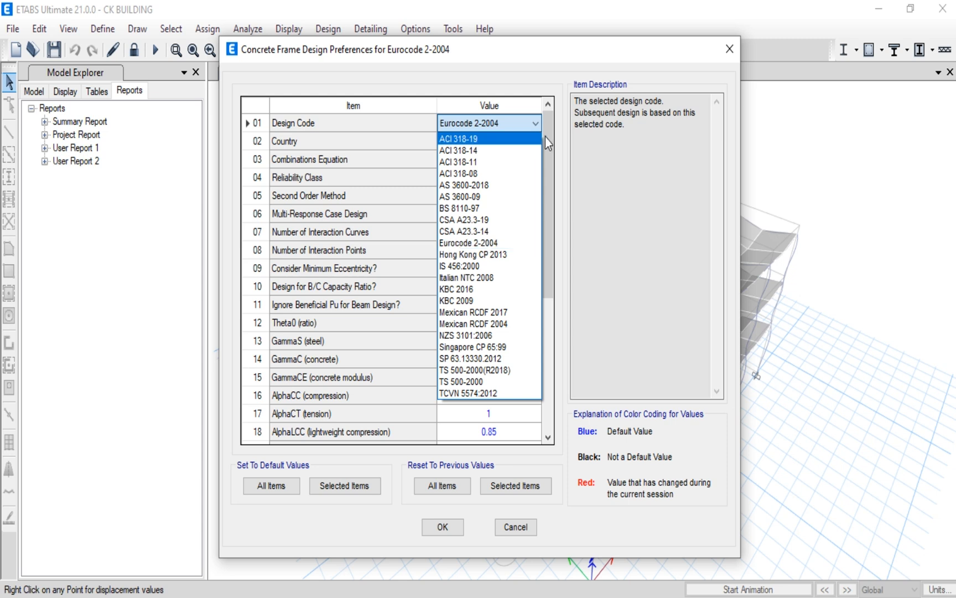
pyautogui.click(546, 137)
pyautogui.click(445, 526)
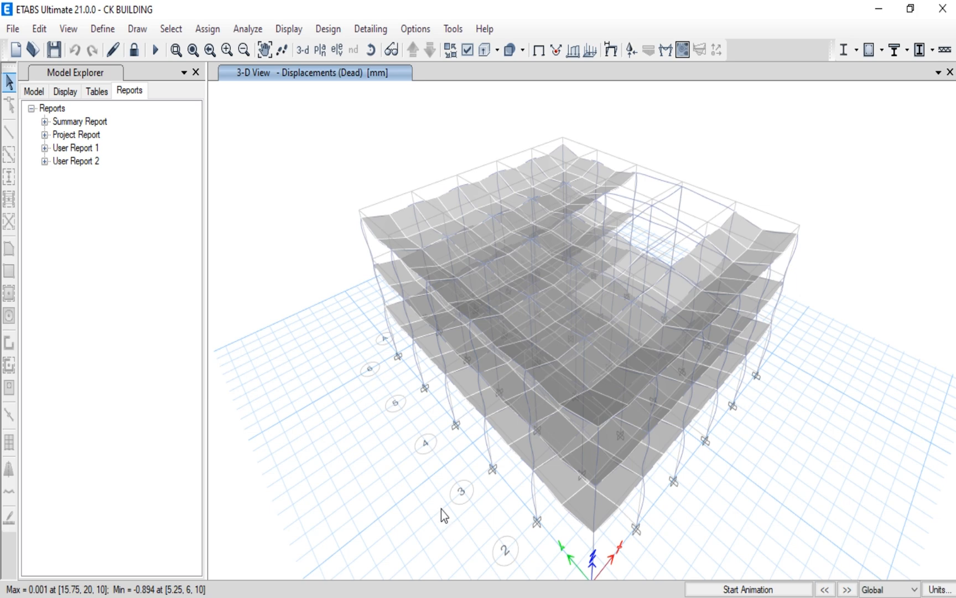
# Step: Remove the Limit state of collapse and Serviceability combinations from the concrete frame design combinations
pyautogui.click(320, 28)
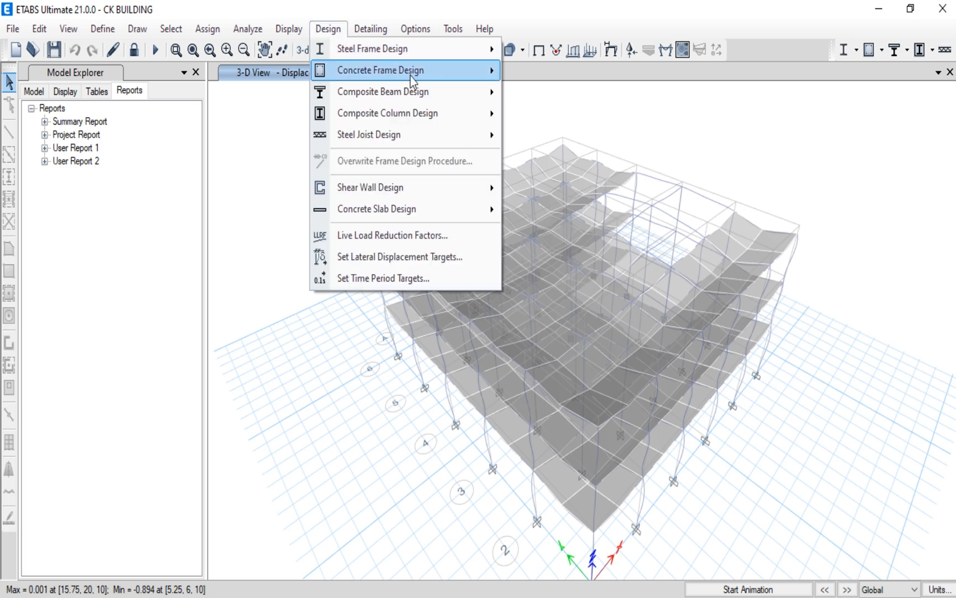
pyautogui.click(328, 28)
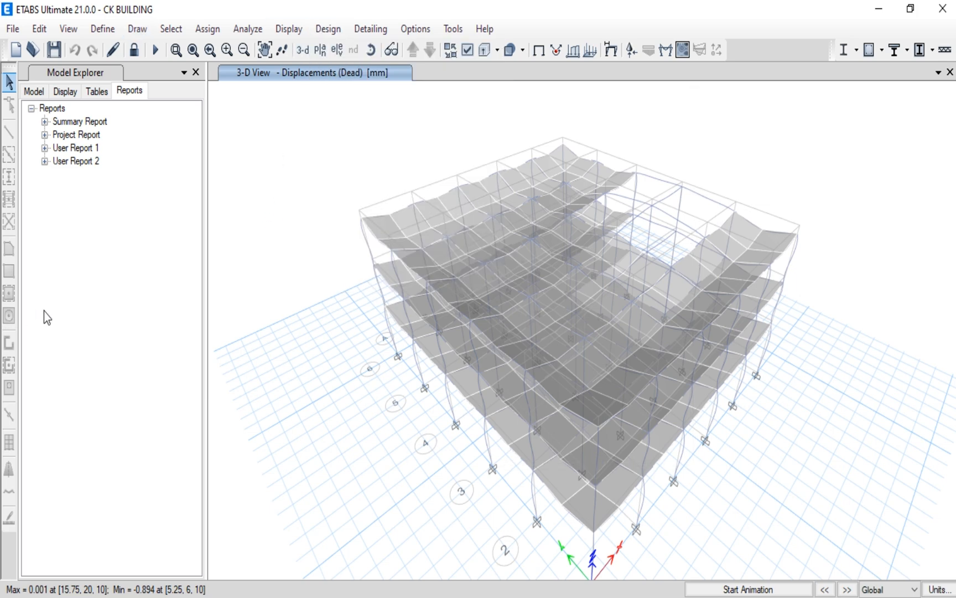
pyautogui.doubleClick(328, 27)
pyautogui.click(328, 29)
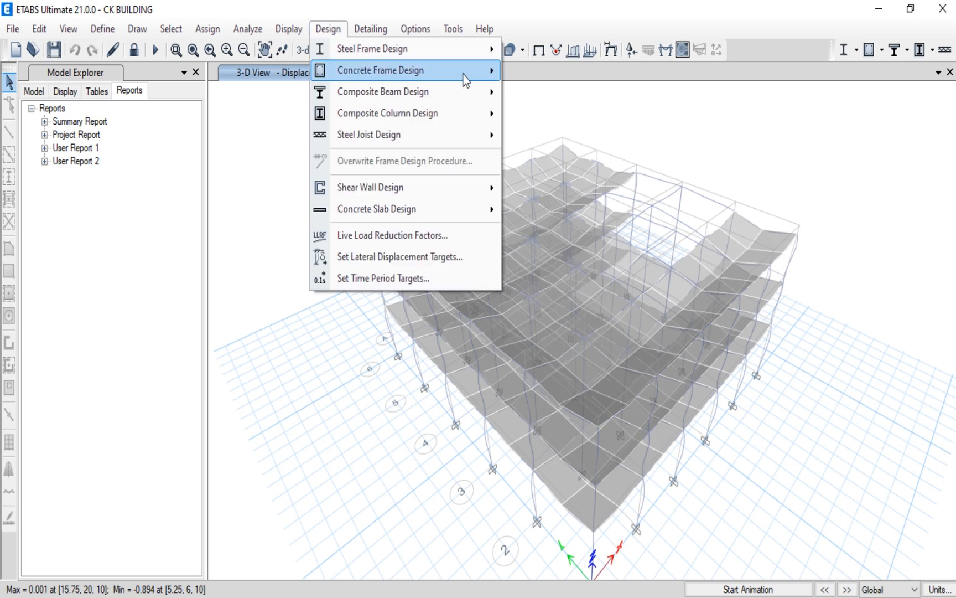
pyautogui.moveTo(481, 71)
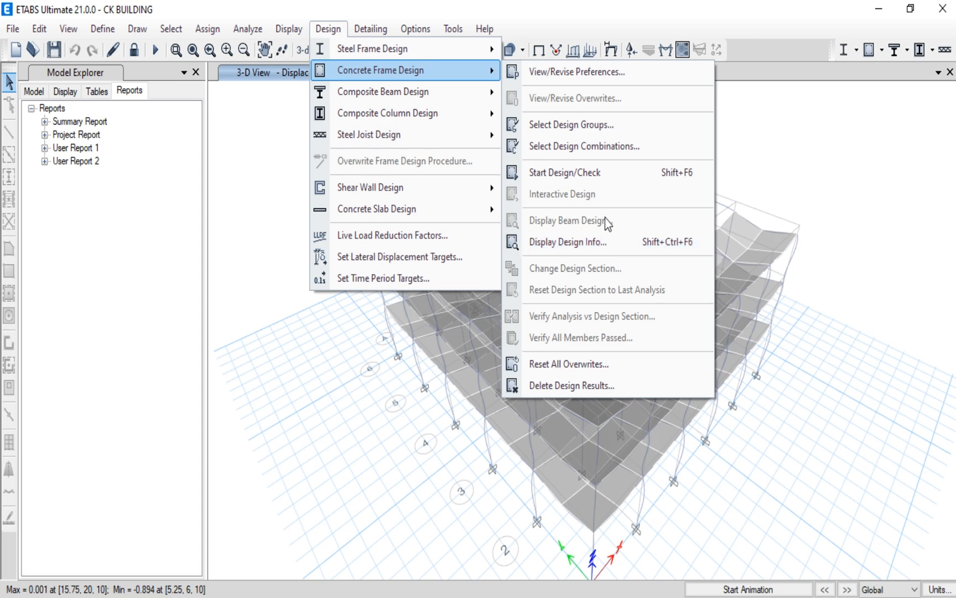
pyautogui.click(588, 150)
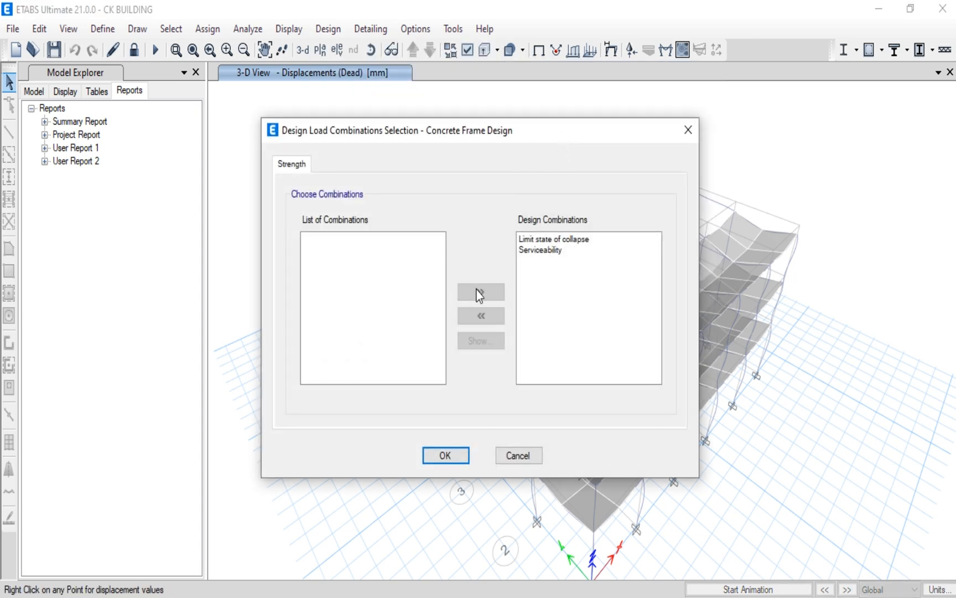
pyautogui.click(547, 239)
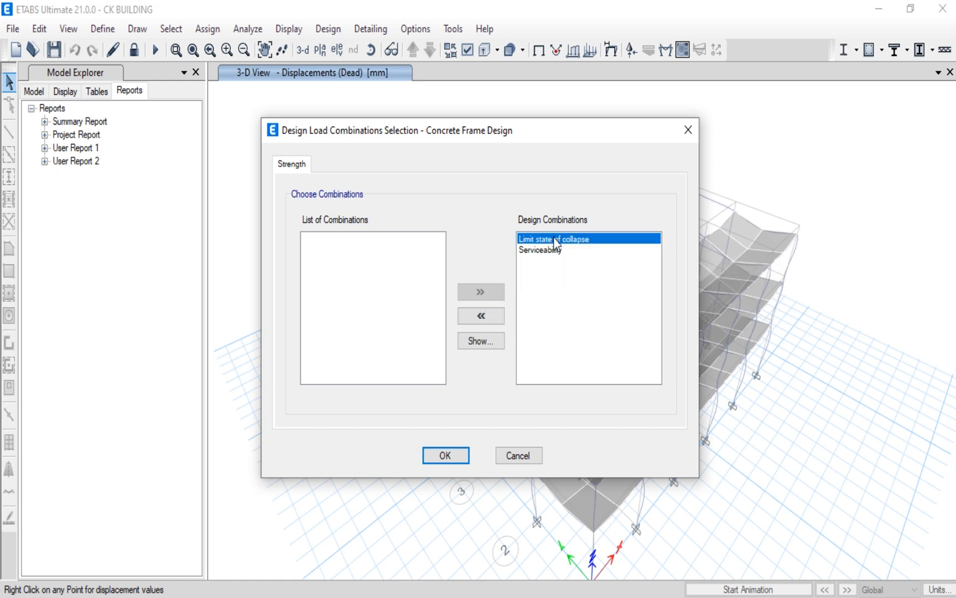
pyautogui.click(552, 252)
pyautogui.click(551, 242)
pyautogui.click(492, 314)
pyautogui.click(535, 240)
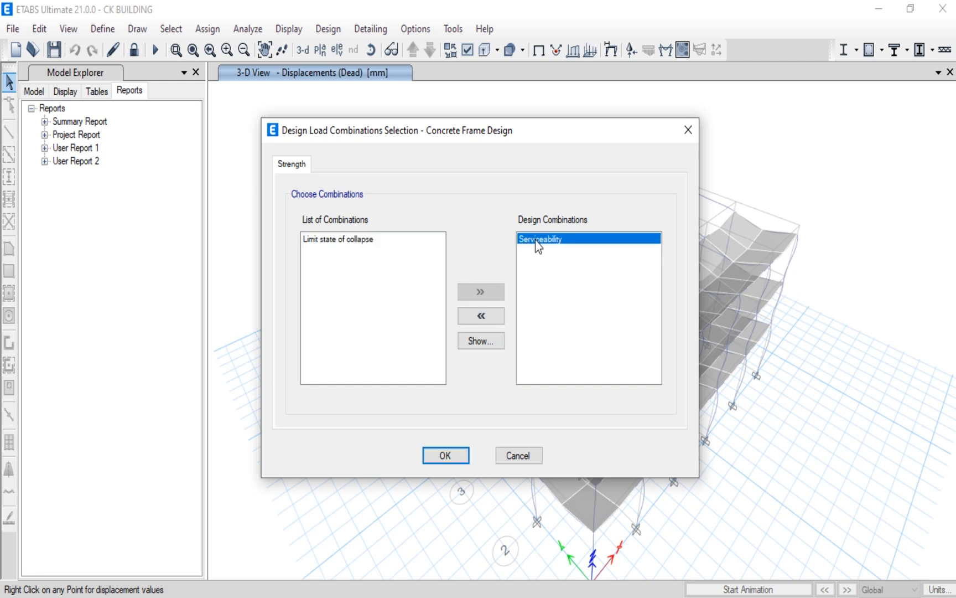
pyautogui.click(492, 315)
# Step: Add Limit state of collapse and Serviceability to the concrete frame design combinations and accept the selection
pyautogui.click(357, 240)
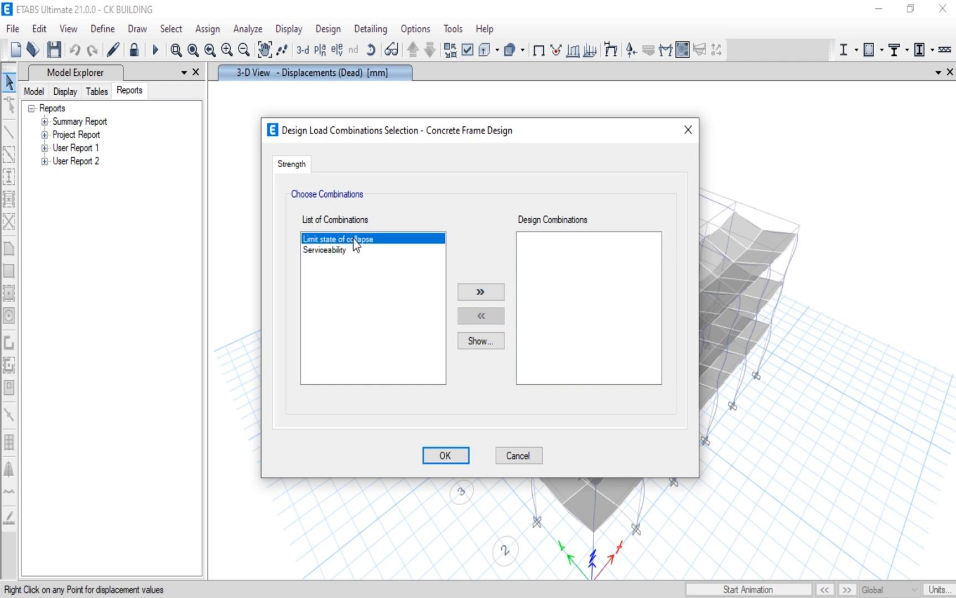
pyautogui.click(481, 292)
pyautogui.click(339, 241)
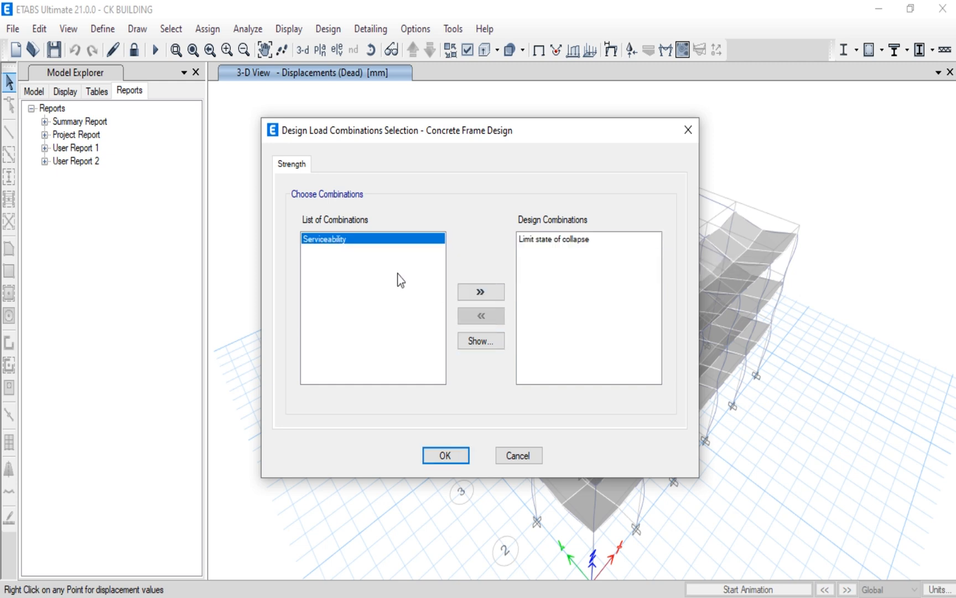
pyautogui.click(481, 291)
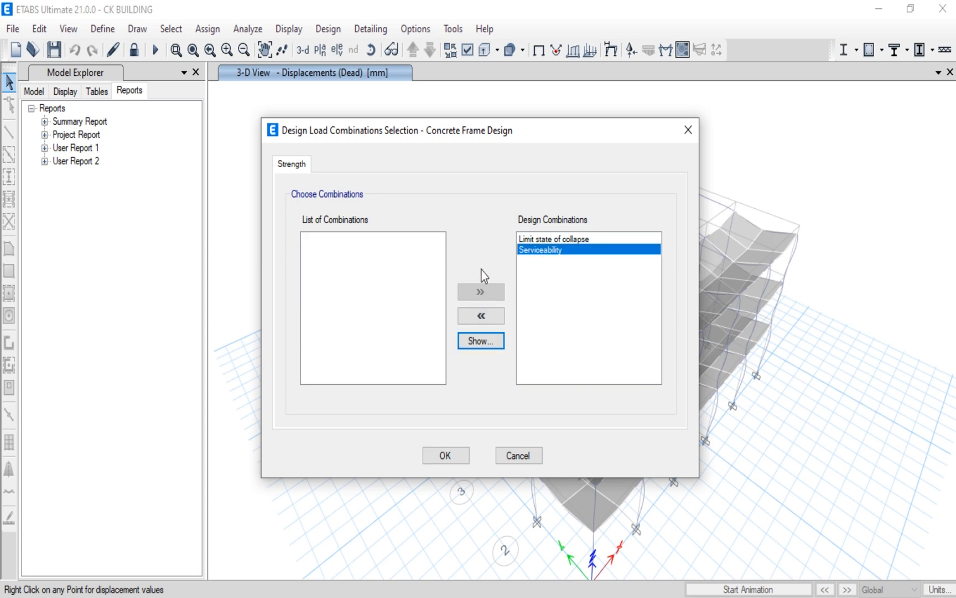
pyautogui.click(461, 459)
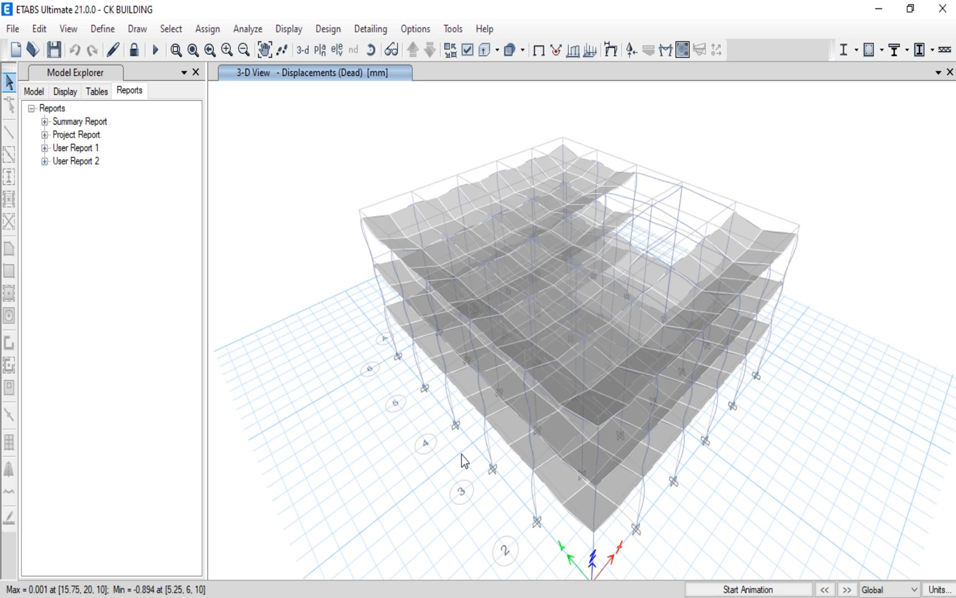
# Step: Run the concrete frame design check on the building
pyautogui.click(330, 32)
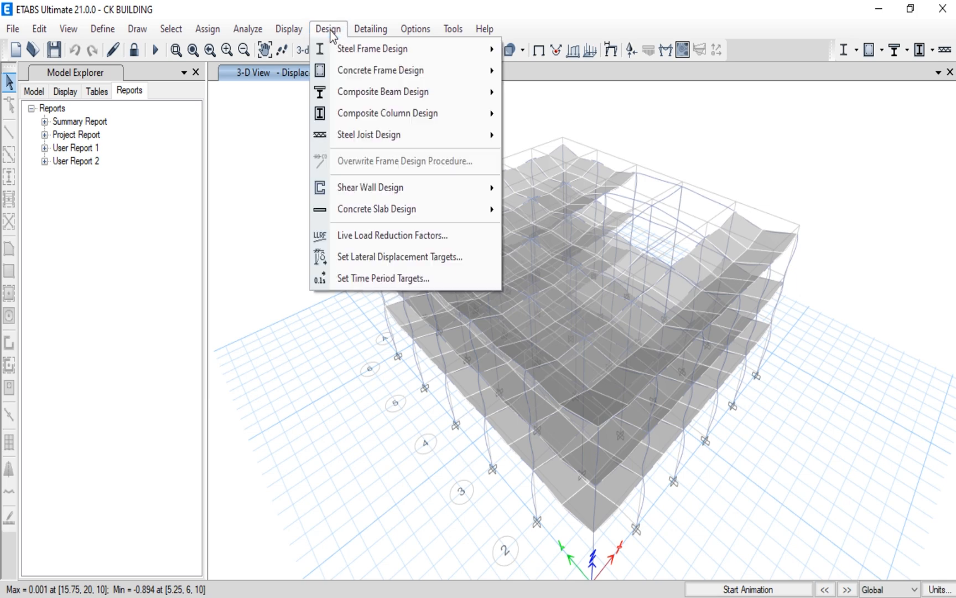
pyautogui.moveTo(463, 74)
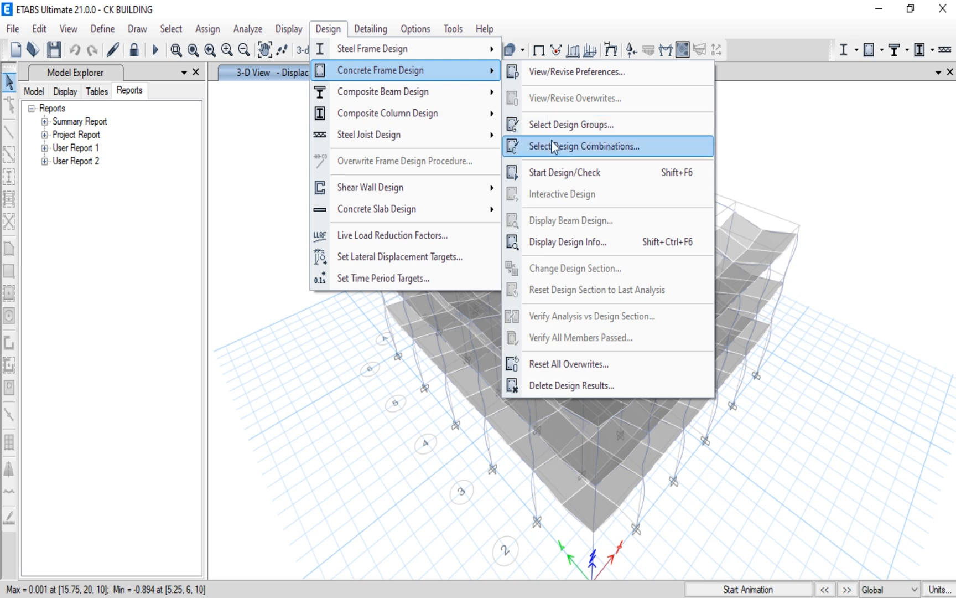
pyautogui.click(557, 173)
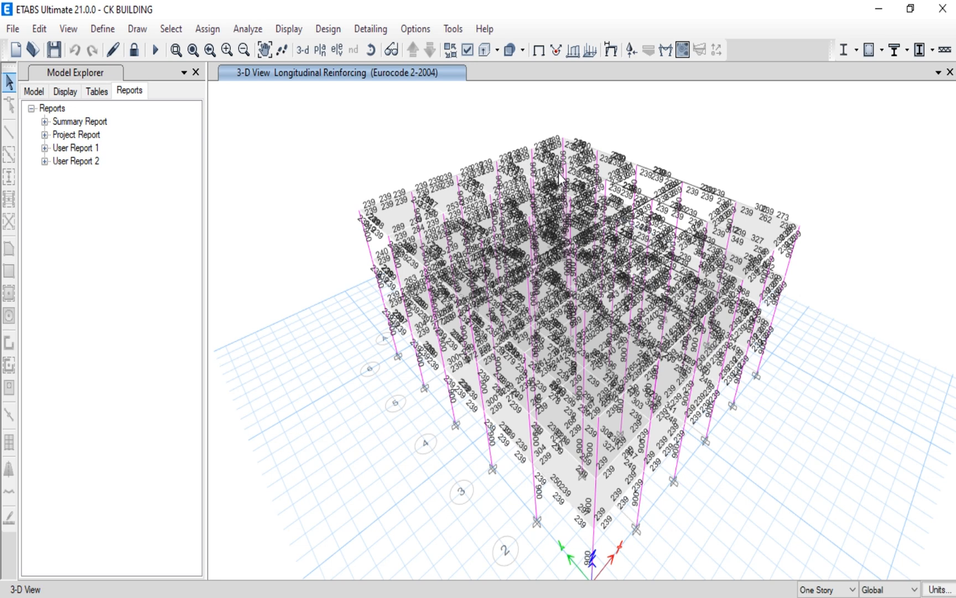
# Step: Show the elevation view along grid line 1 with the longitudinal reinforcing results
pyautogui.click(337, 50)
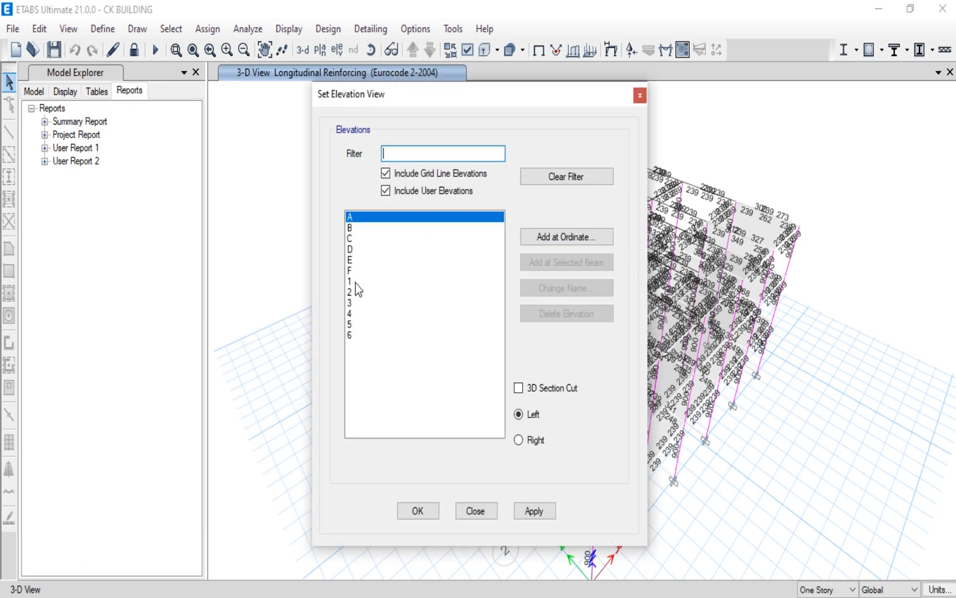
pyautogui.click(353, 284)
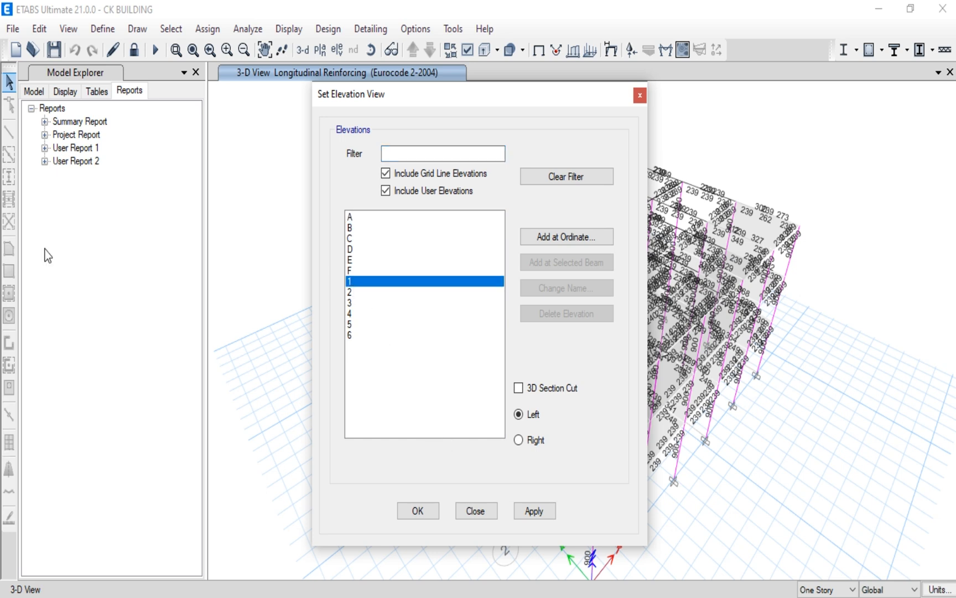
pyautogui.click(532, 511)
pyautogui.click(424, 511)
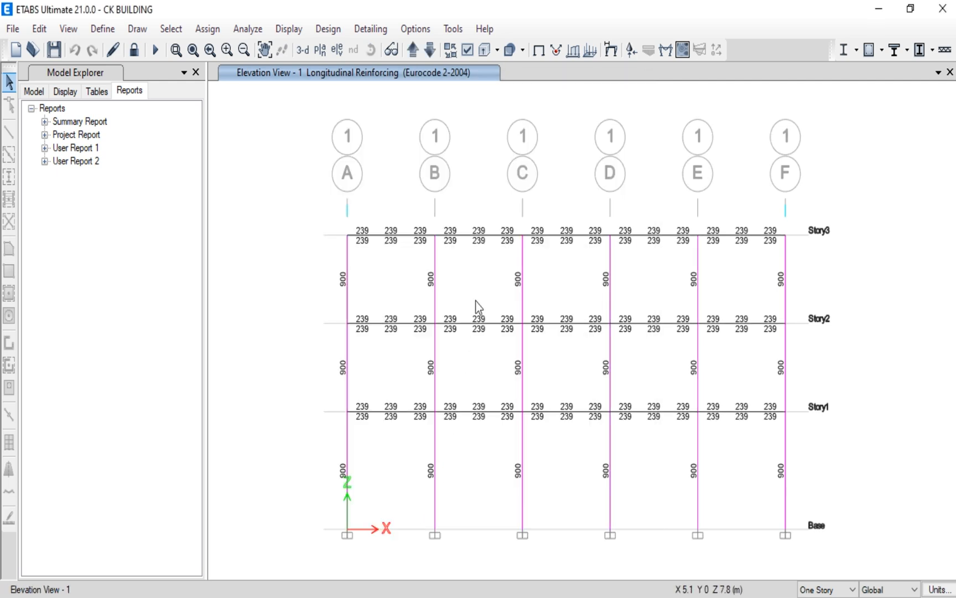
pyautogui.moveTo(504, 321)
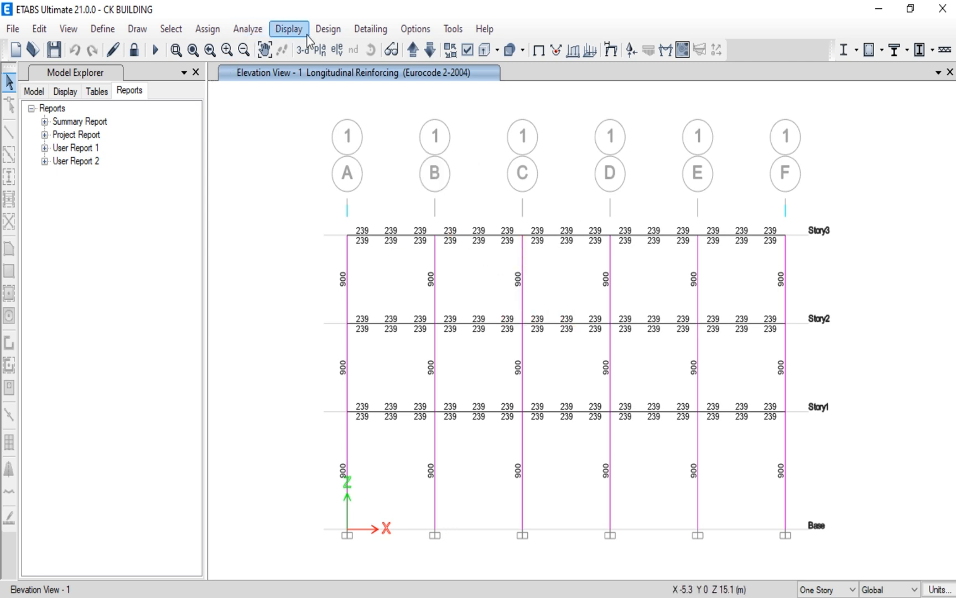
# Step: Display the Identify All Failures concrete frame design output on the grid line 1 elevation
pyautogui.click(326, 31)
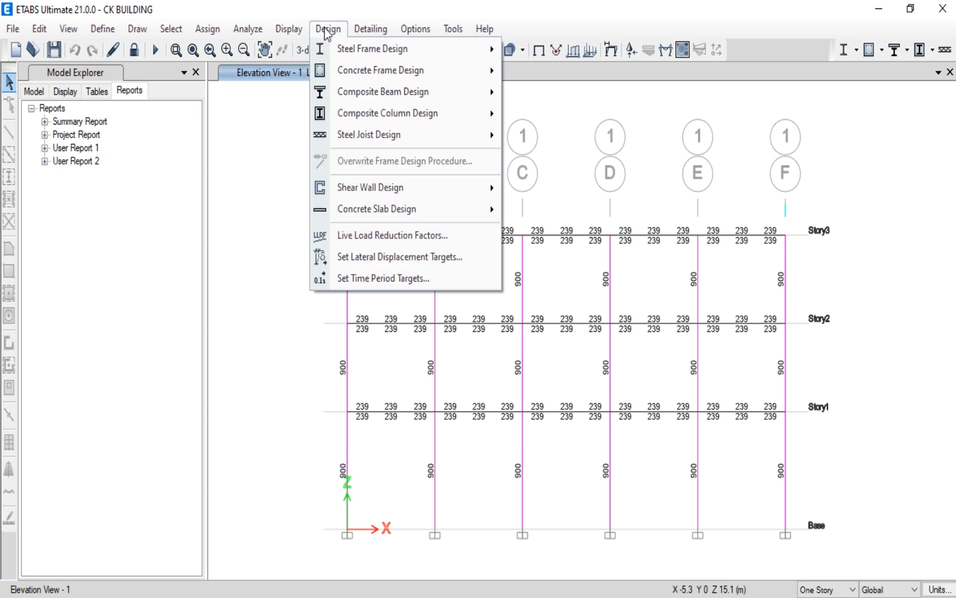
pyautogui.click(326, 32)
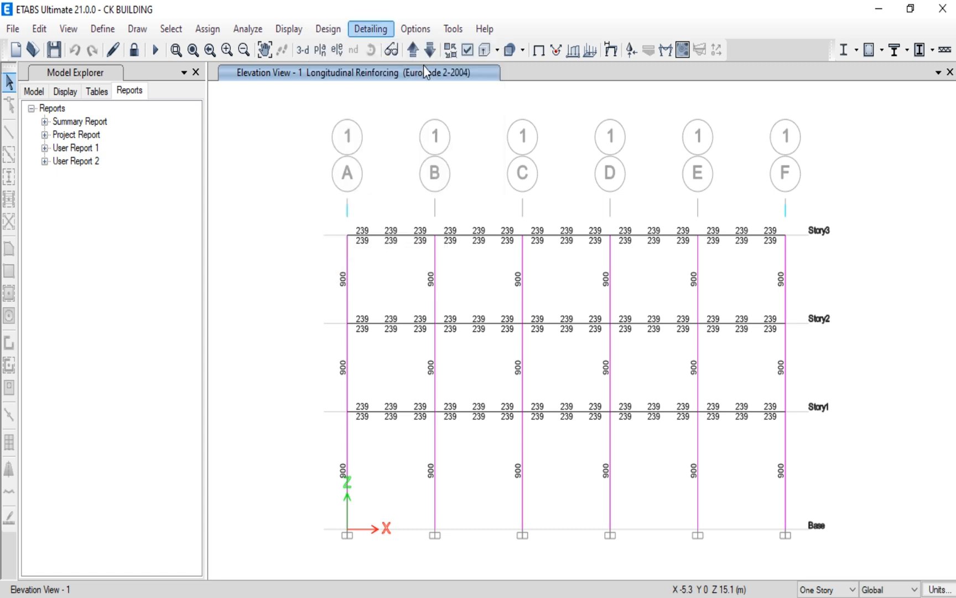
pyautogui.click(328, 29)
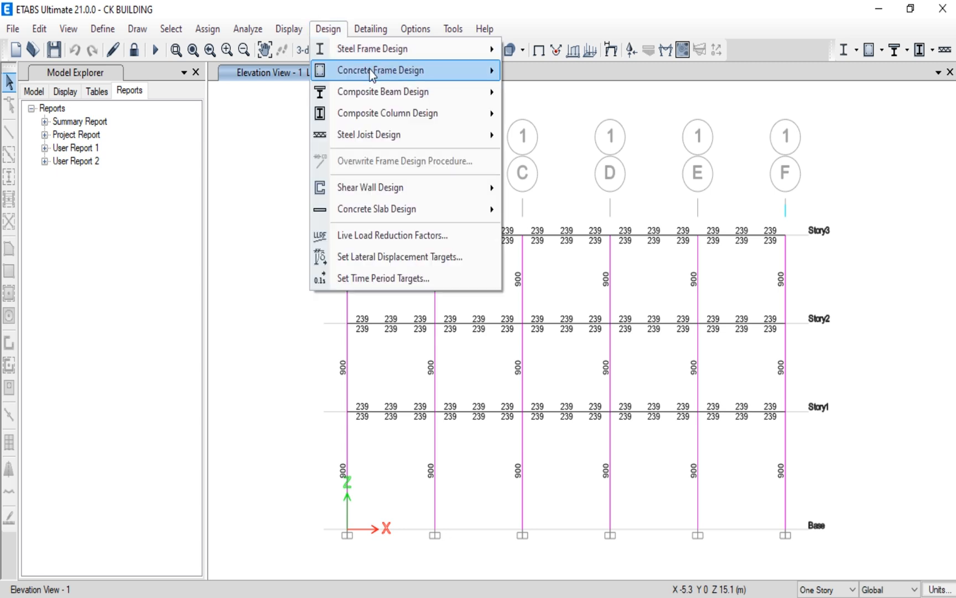
pyautogui.moveTo(393, 73)
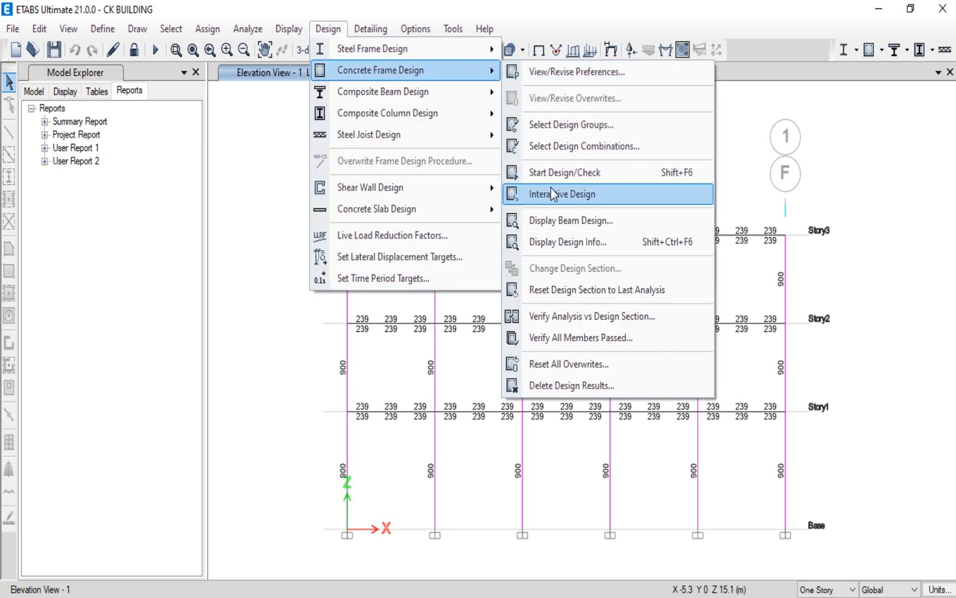
pyautogui.click(593, 246)
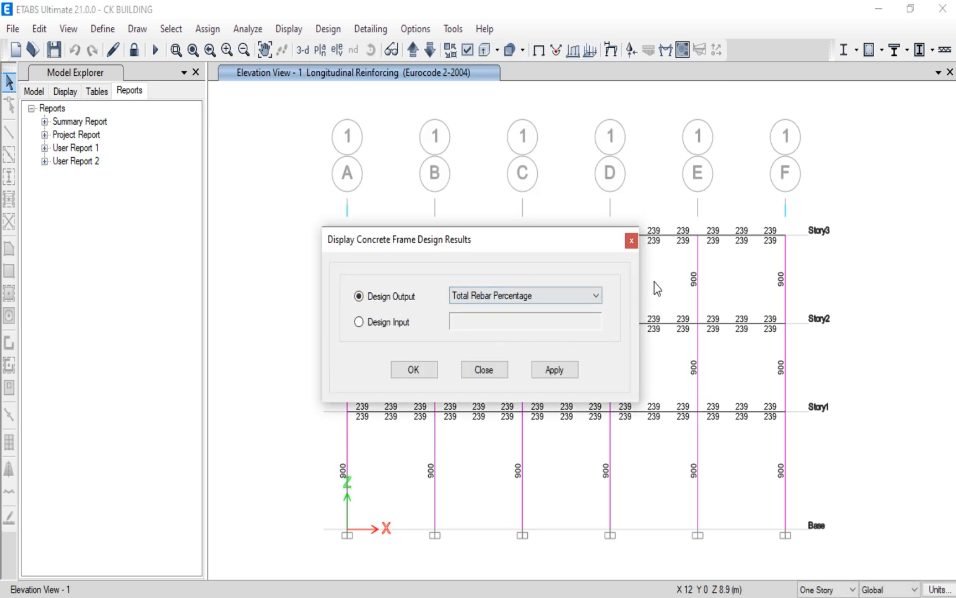
pyautogui.click(600, 295)
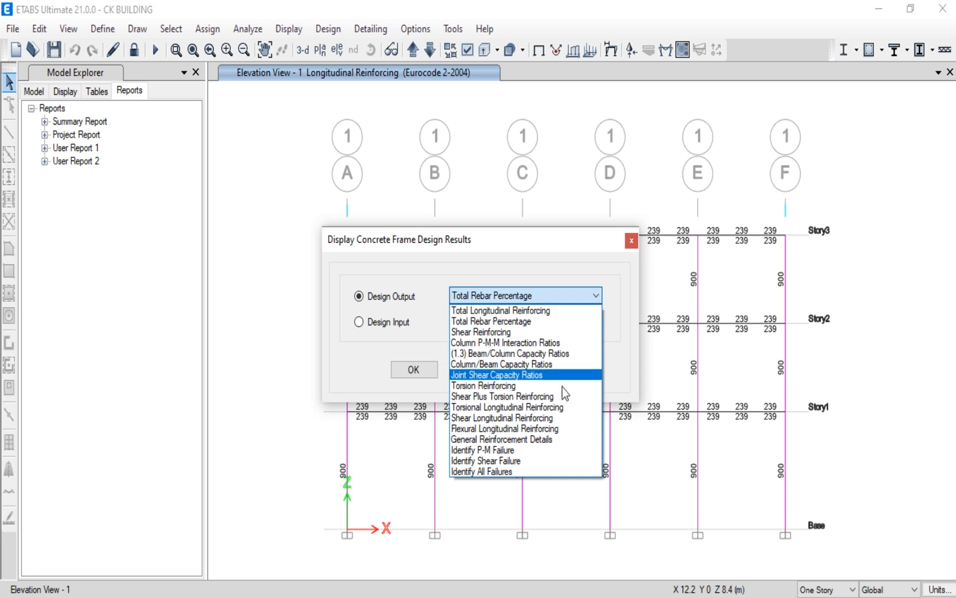
pyautogui.click(547, 471)
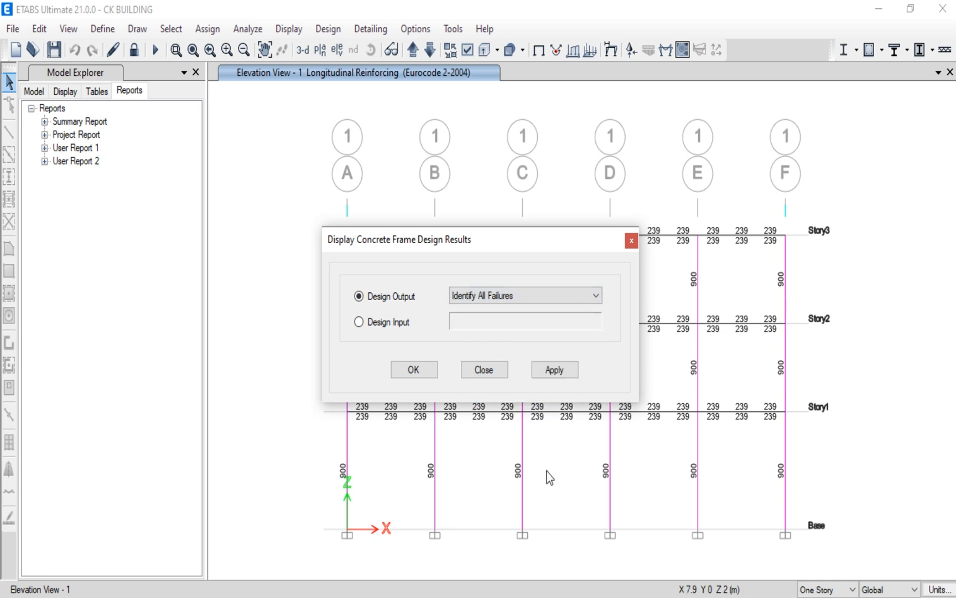
pyautogui.click(554, 369)
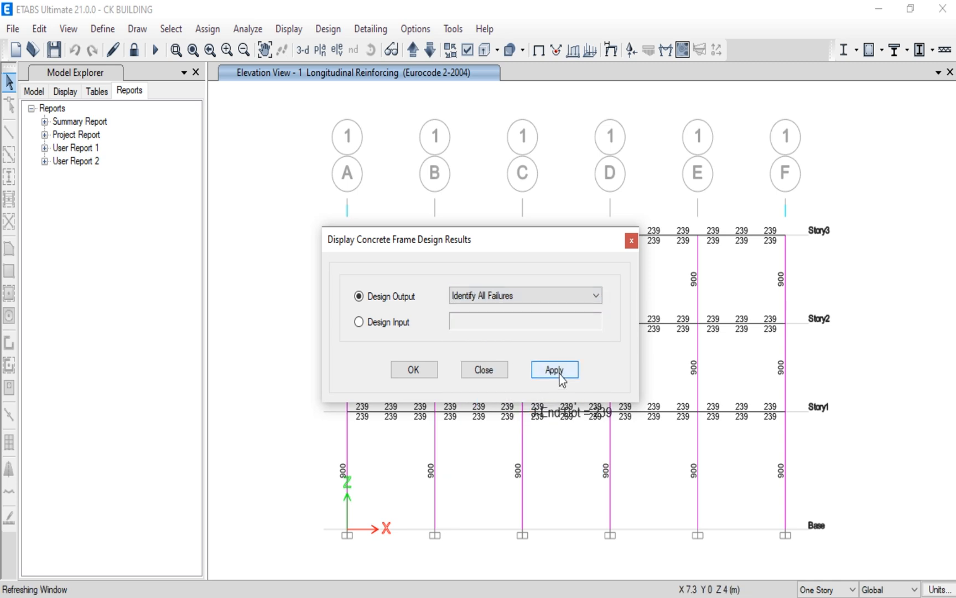
pyautogui.click(415, 371)
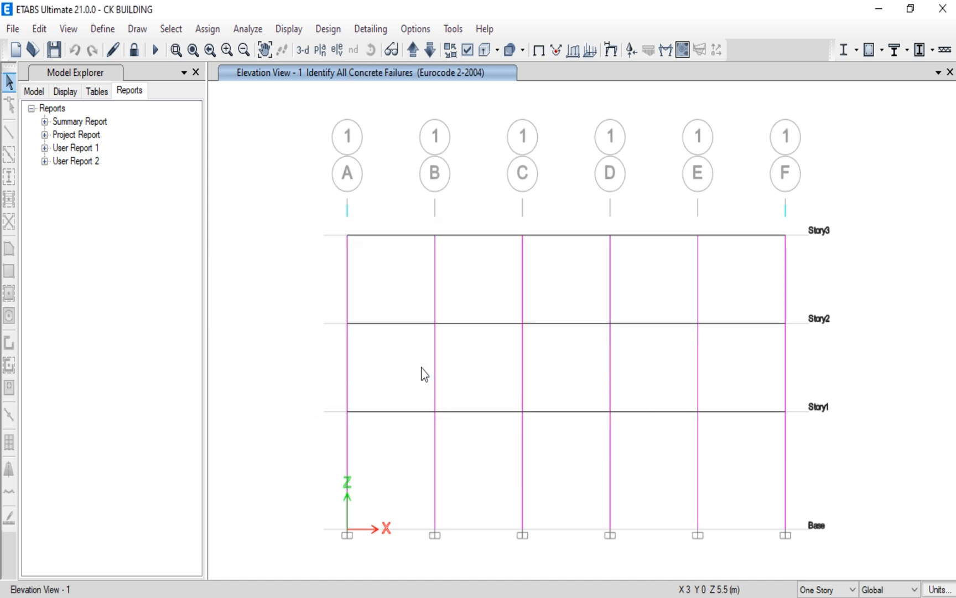
# Step: Switch to the 3-D view and display the Identify All Failures concrete frame design output on the whole building
pyautogui.click(301, 52)
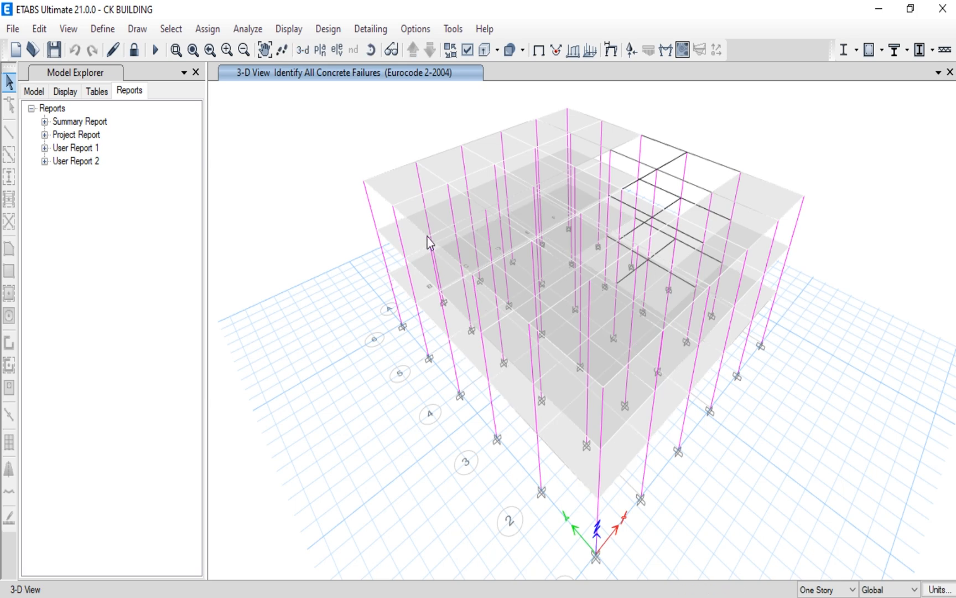
pyautogui.click(328, 29)
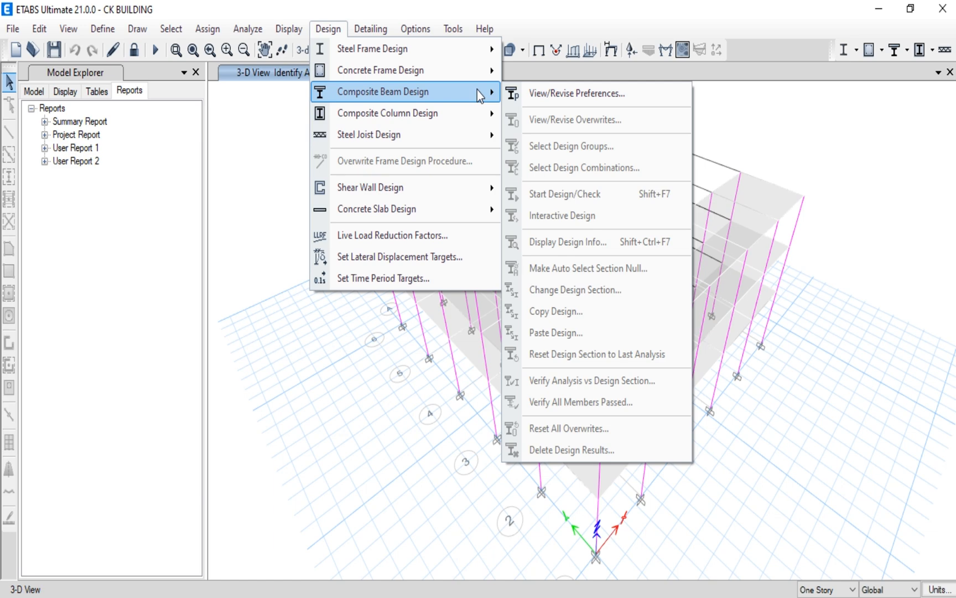
pyautogui.moveTo(493, 77)
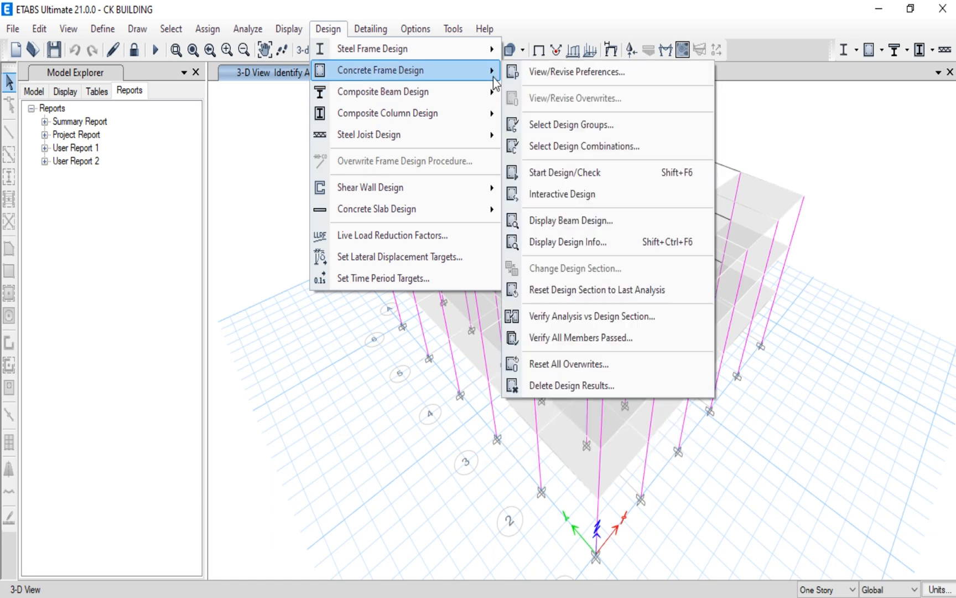
pyautogui.click(605, 242)
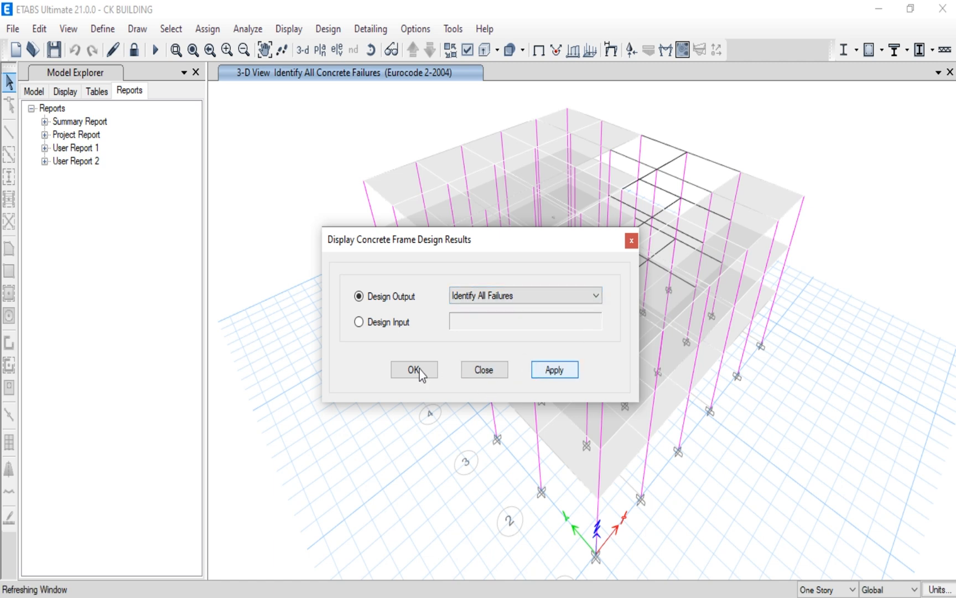
pyautogui.click(600, 238)
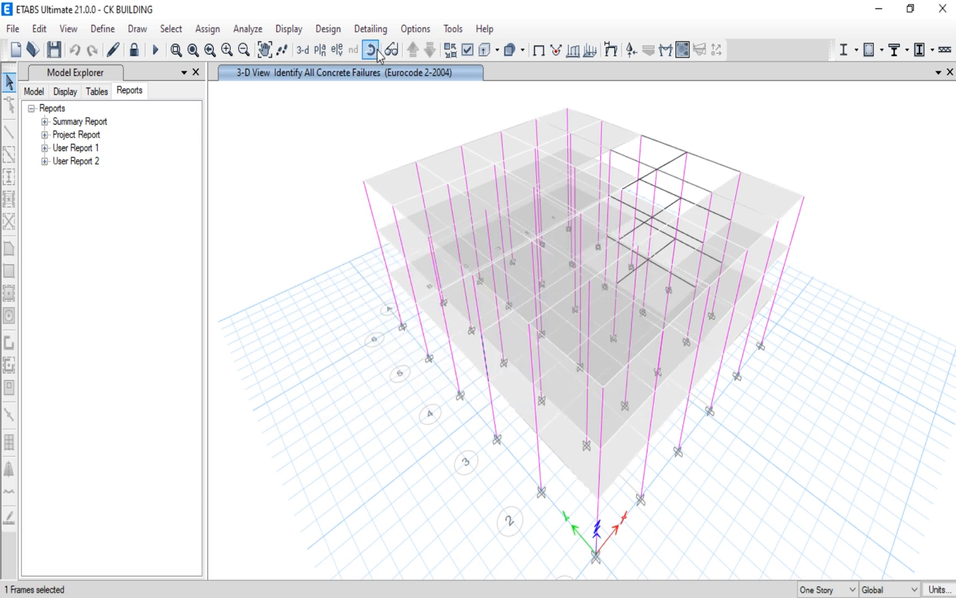
# Step: Verify that all concrete frame members pass the design check and dismiss the verification message
pyautogui.click(320, 35)
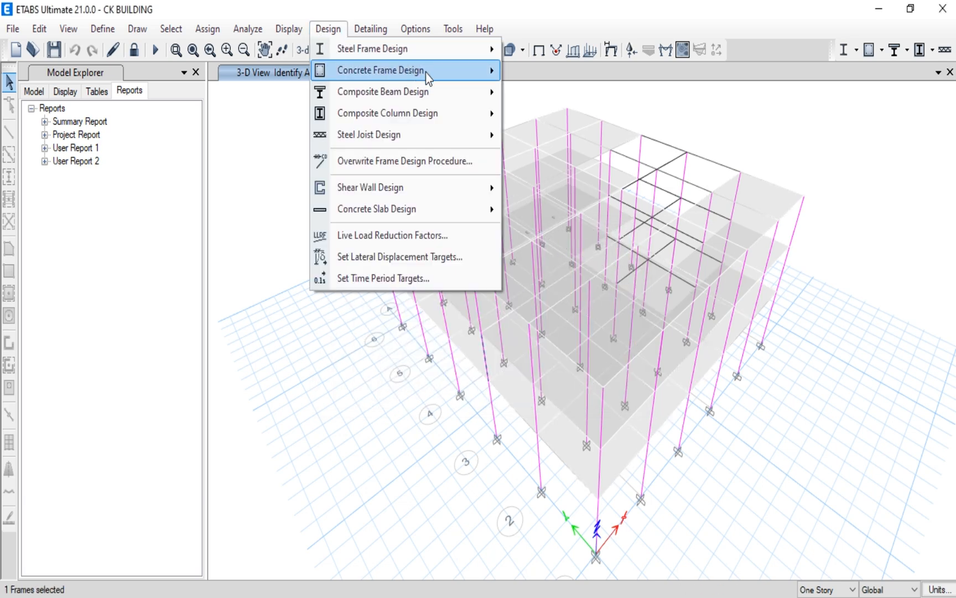
pyautogui.moveTo(426, 72)
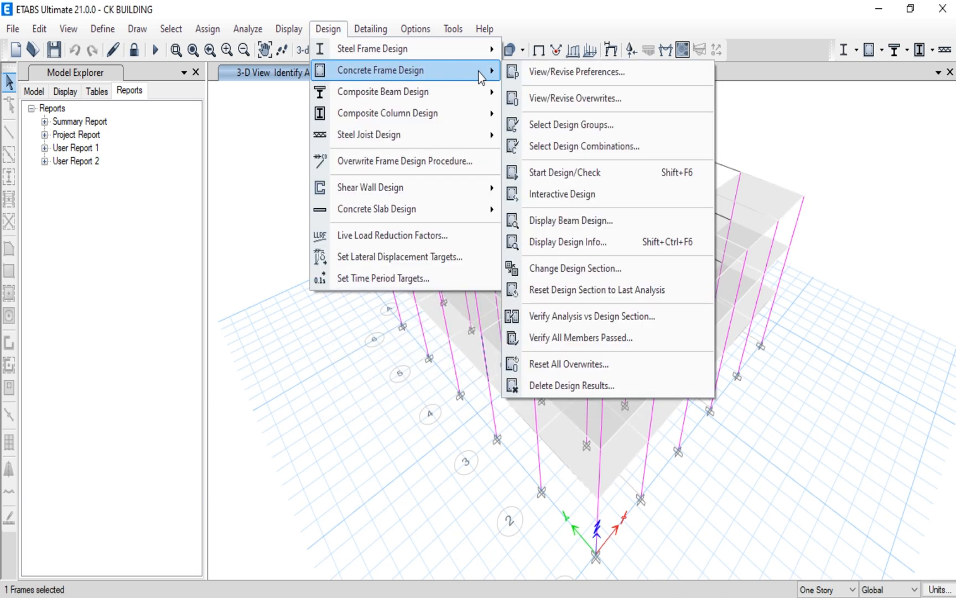
pyautogui.click(608, 341)
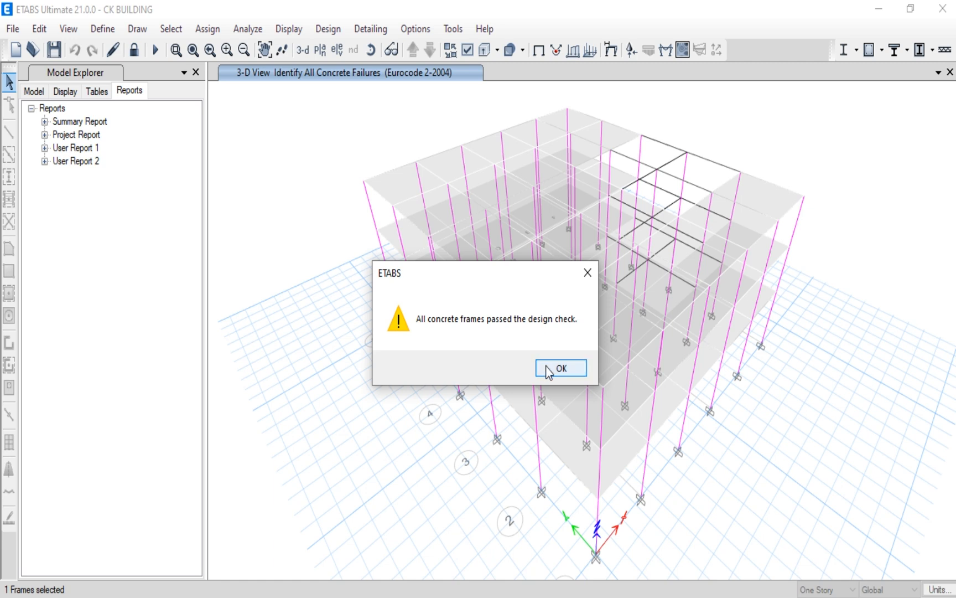
pyautogui.click(547, 367)
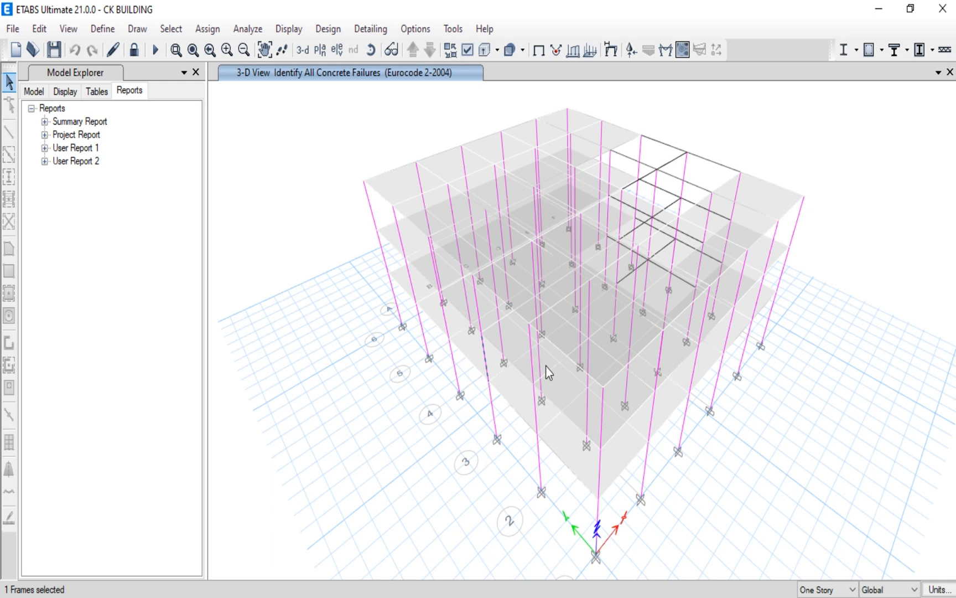
pyautogui.click(342, 32)
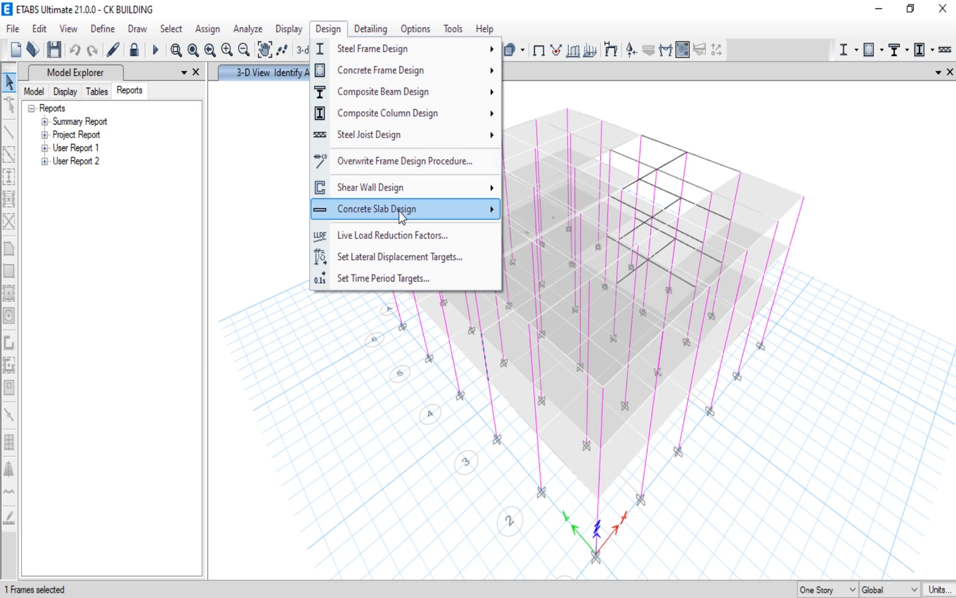
pyautogui.moveTo(398, 212)
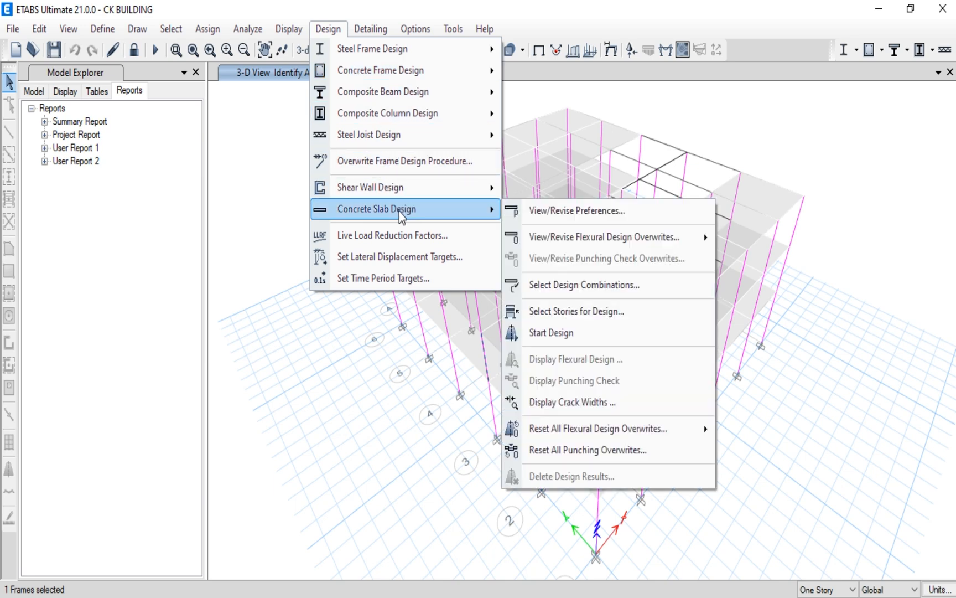
pyautogui.moveTo(382, 76)
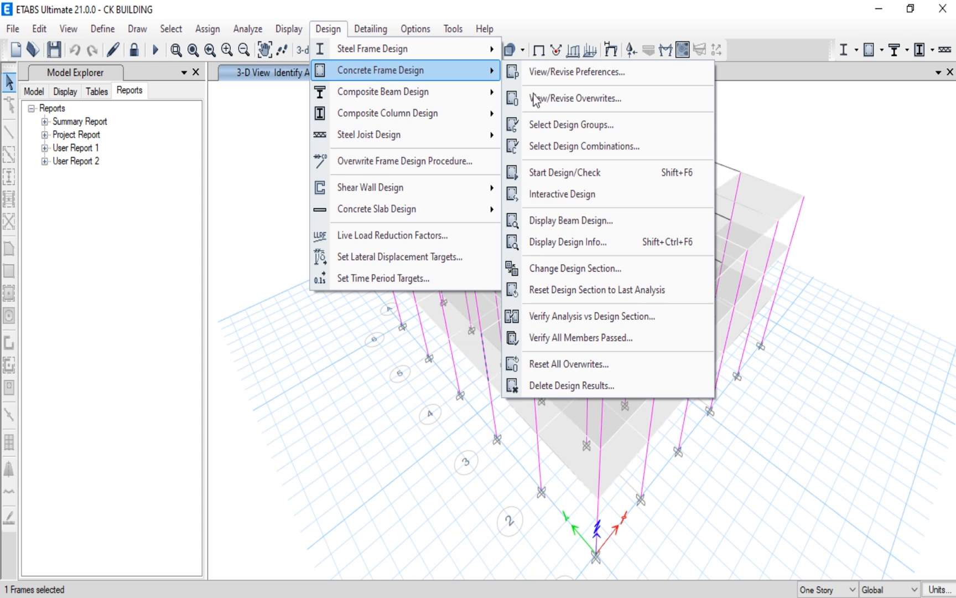
pyautogui.click(847, 120)
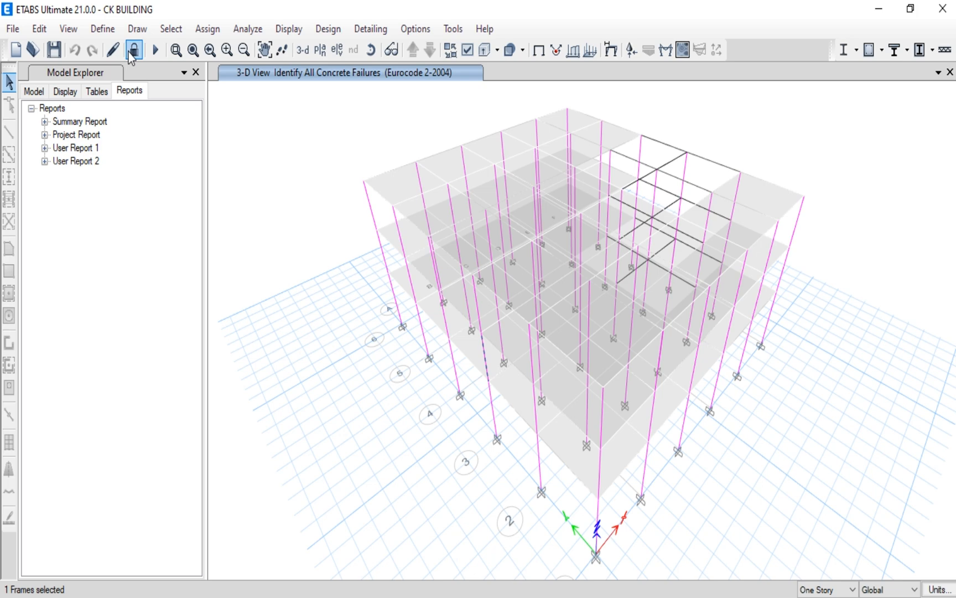
# Step: Review the concrete design information of Story3 column C2 and of Story2 beam B31, closing each report
pyautogui.rightClick(532, 371)
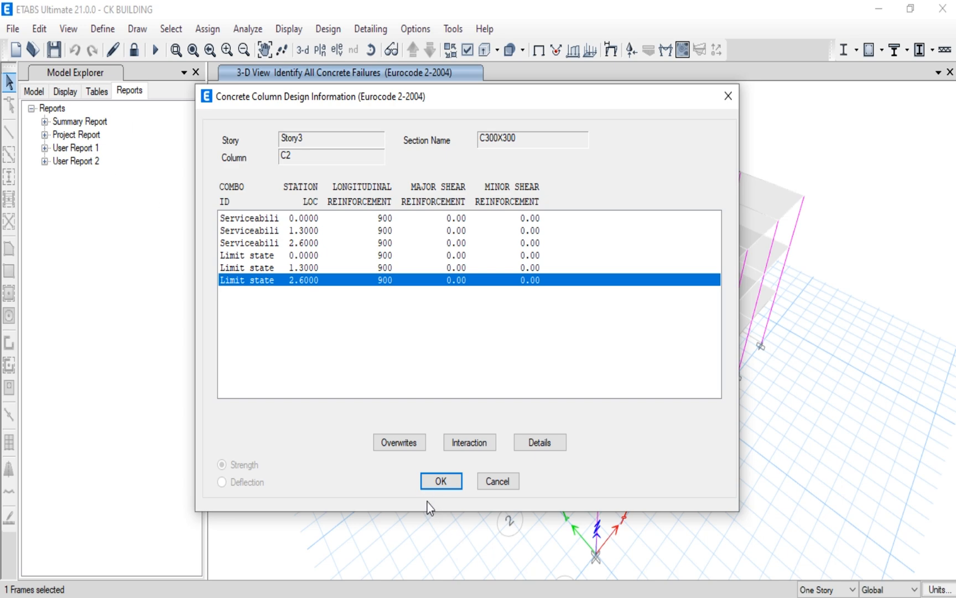
pyautogui.click(436, 478)
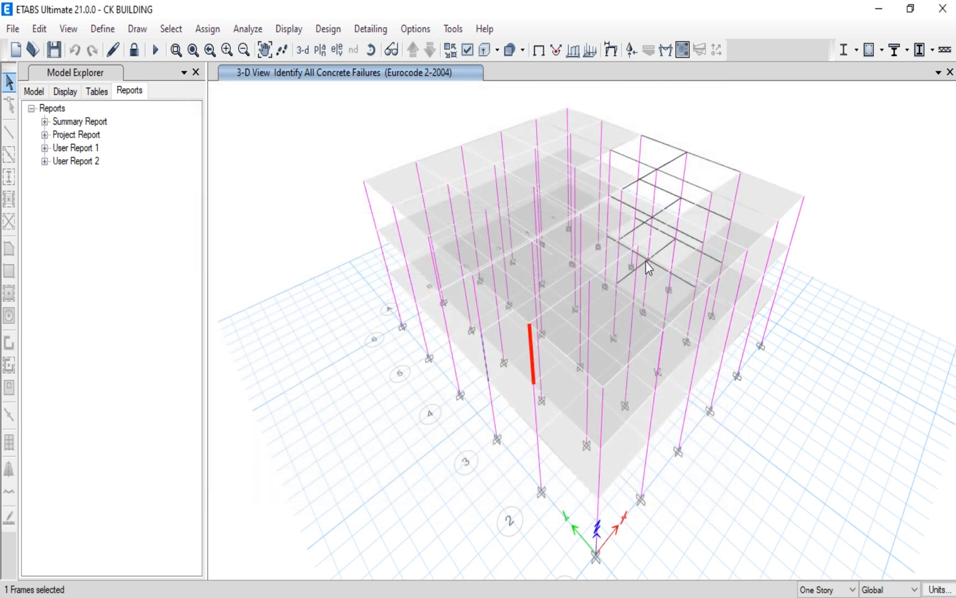
pyautogui.rightClick(630, 420)
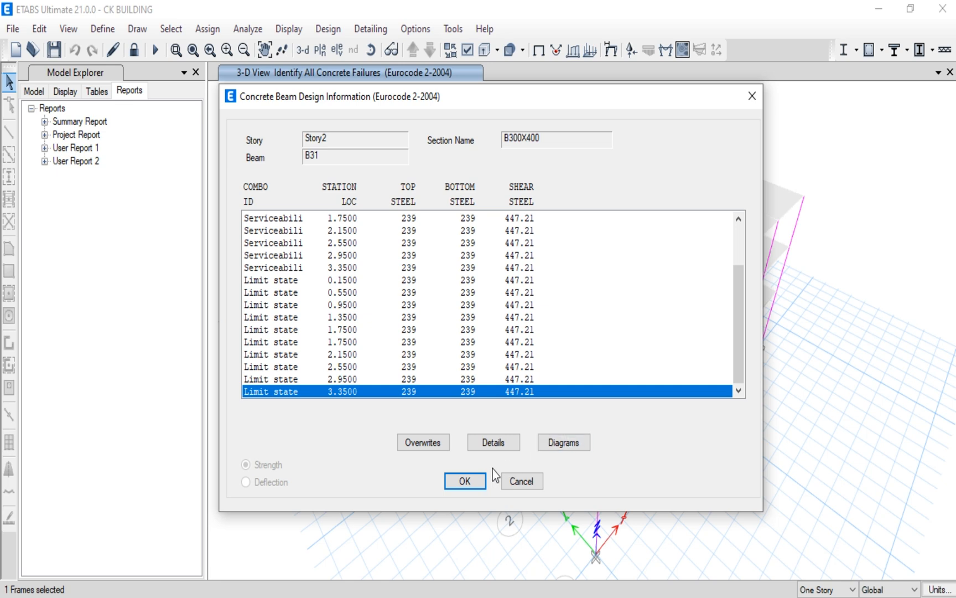
pyautogui.click(464, 481)
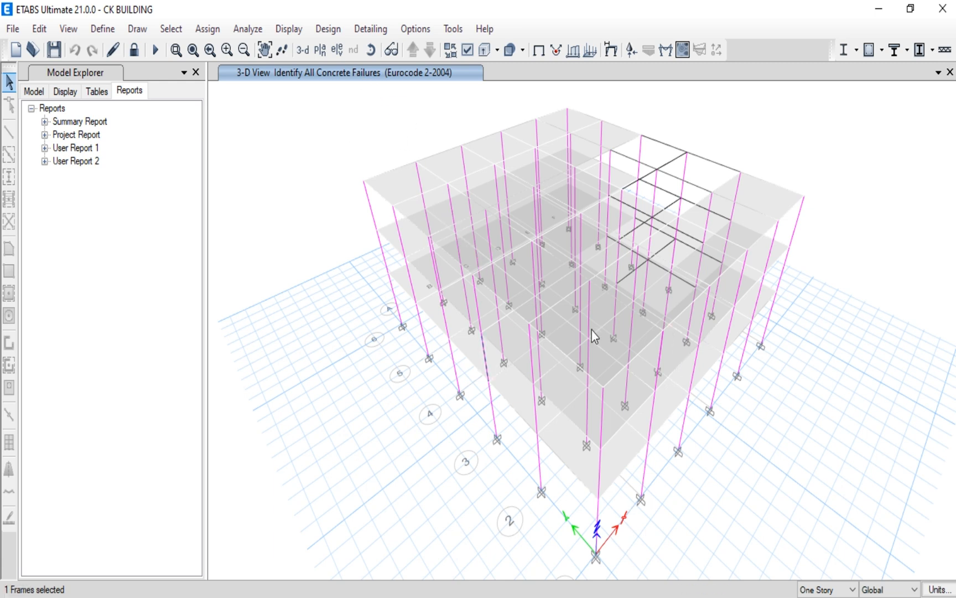
# Step: Set the view to the elevation along grid line 1
pyautogui.click(335, 55)
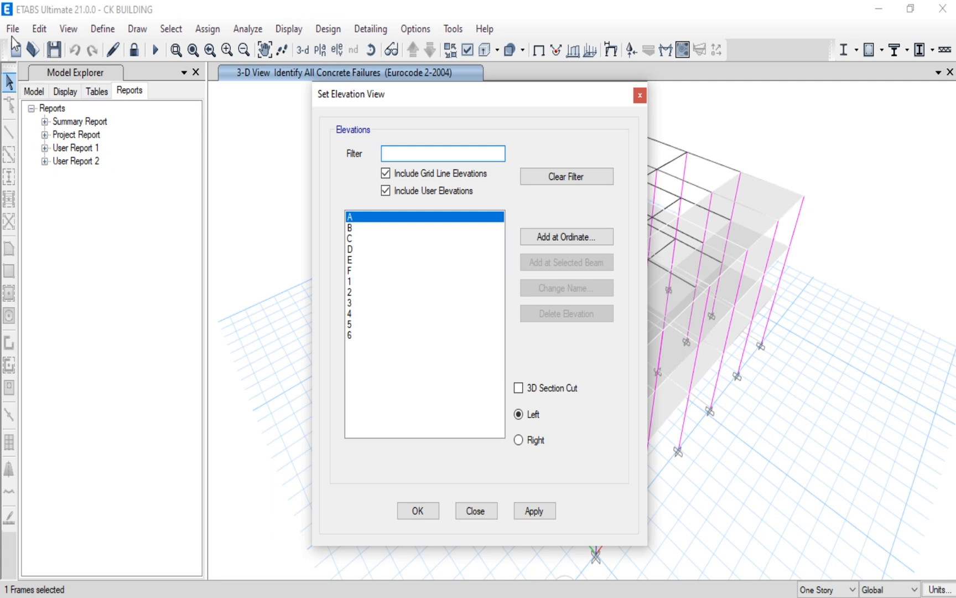
pyautogui.click(371, 281)
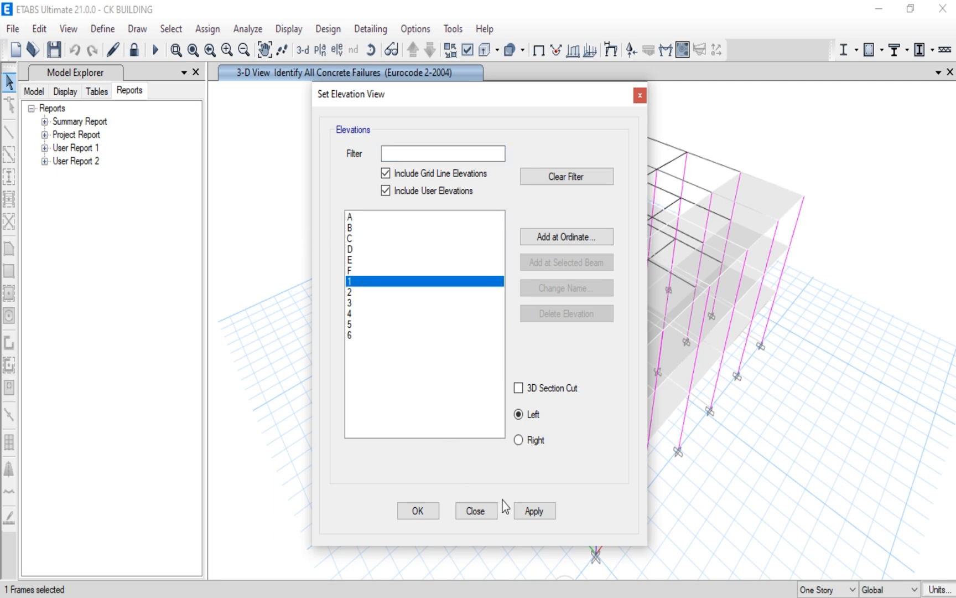
pyautogui.click(421, 511)
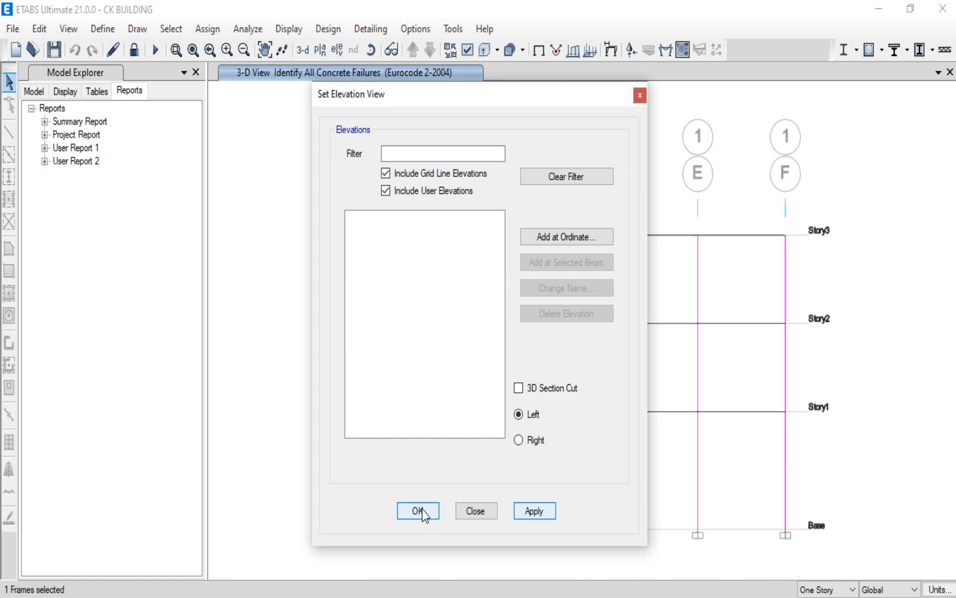
# Step: Display the Total Rebar Percentage concrete frame design output on the grid line 1 elevation
pyautogui.click(330, 29)
pyautogui.moveTo(444, 70)
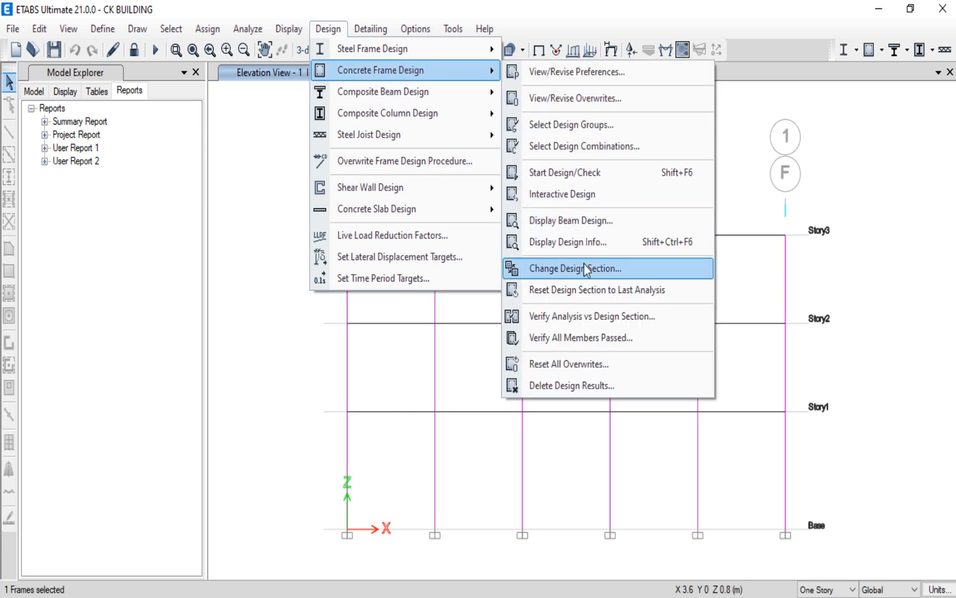
pyautogui.click(585, 248)
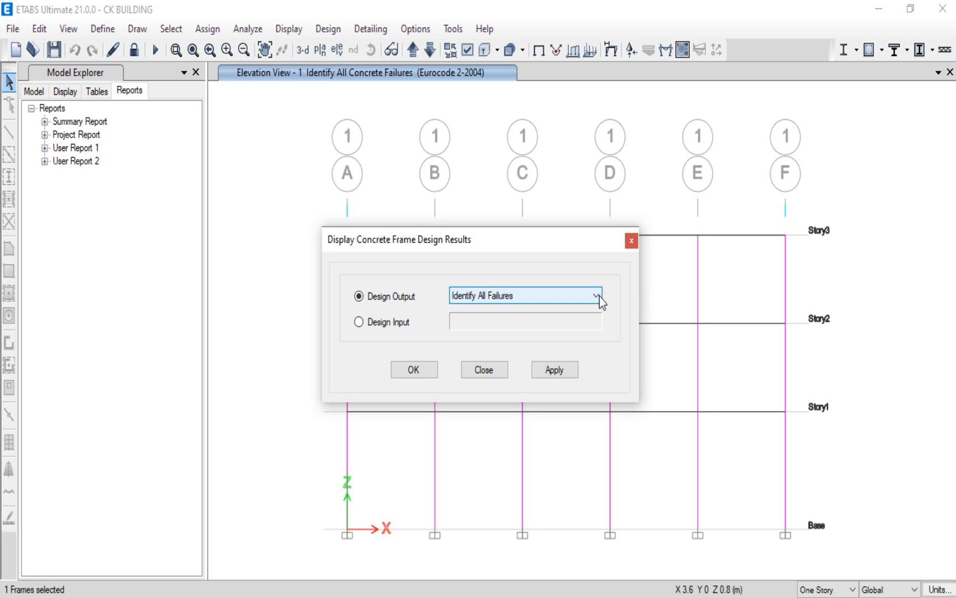
pyautogui.click(599, 300)
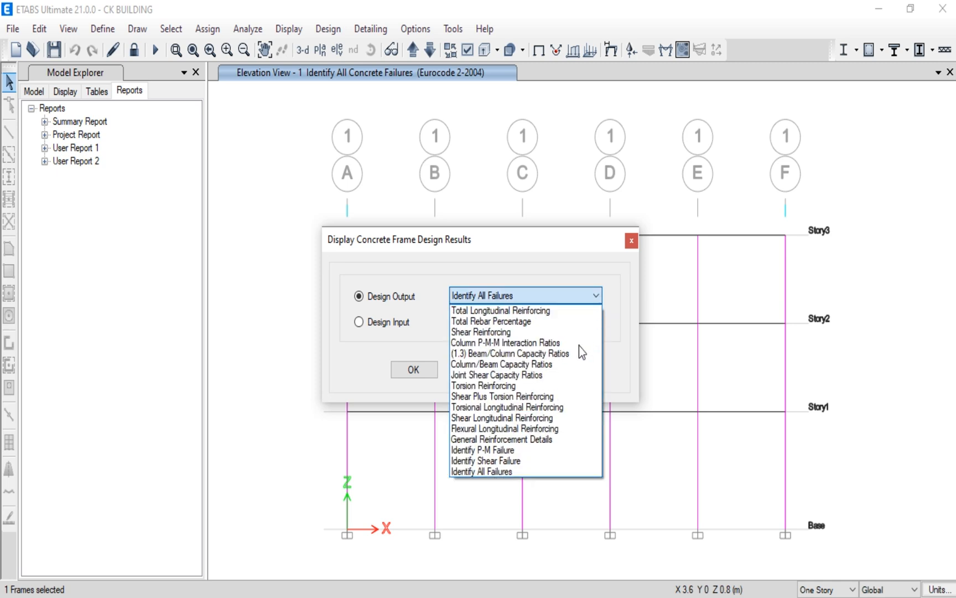
pyautogui.click(512, 325)
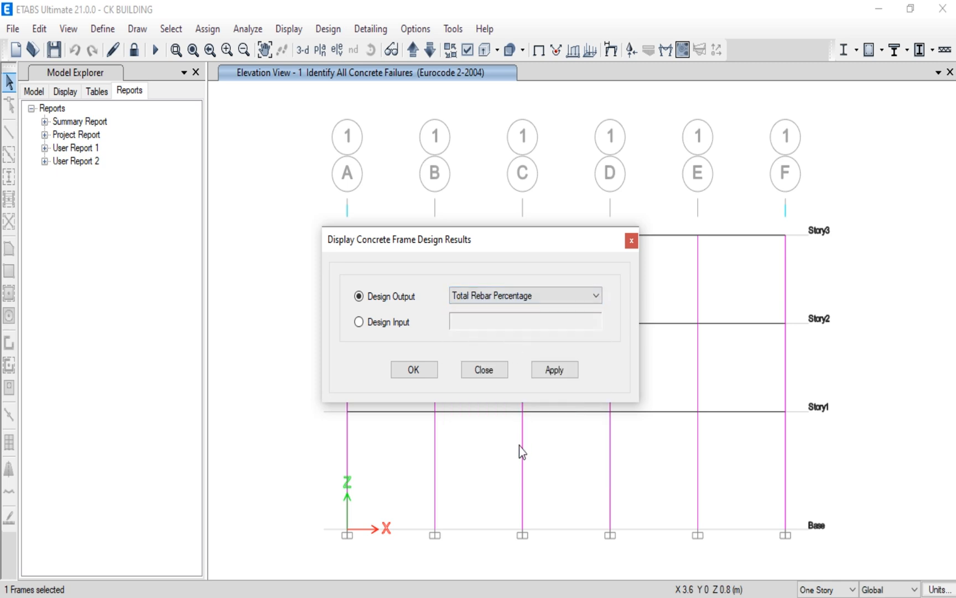
pyautogui.click(543, 369)
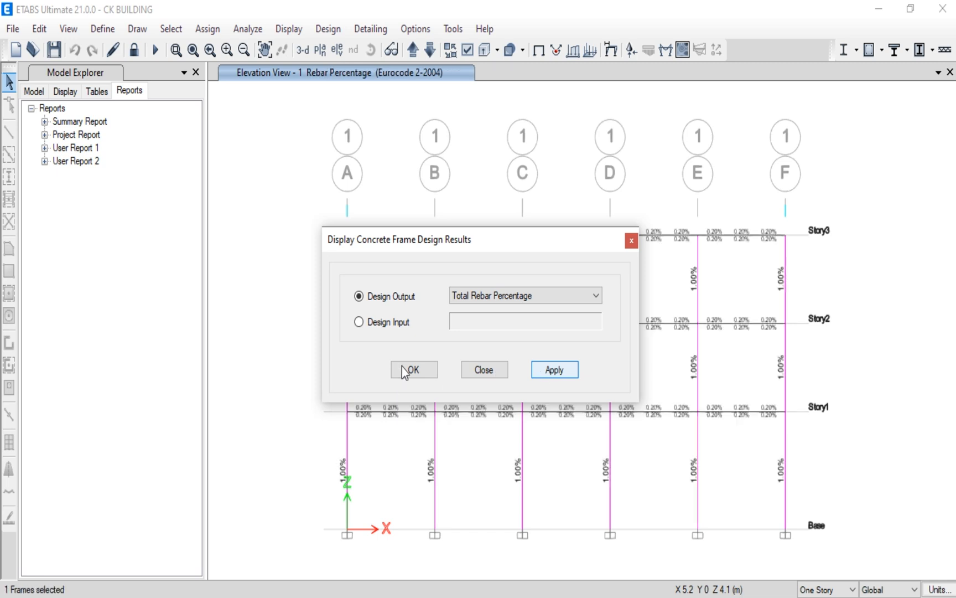
pyautogui.click(412, 370)
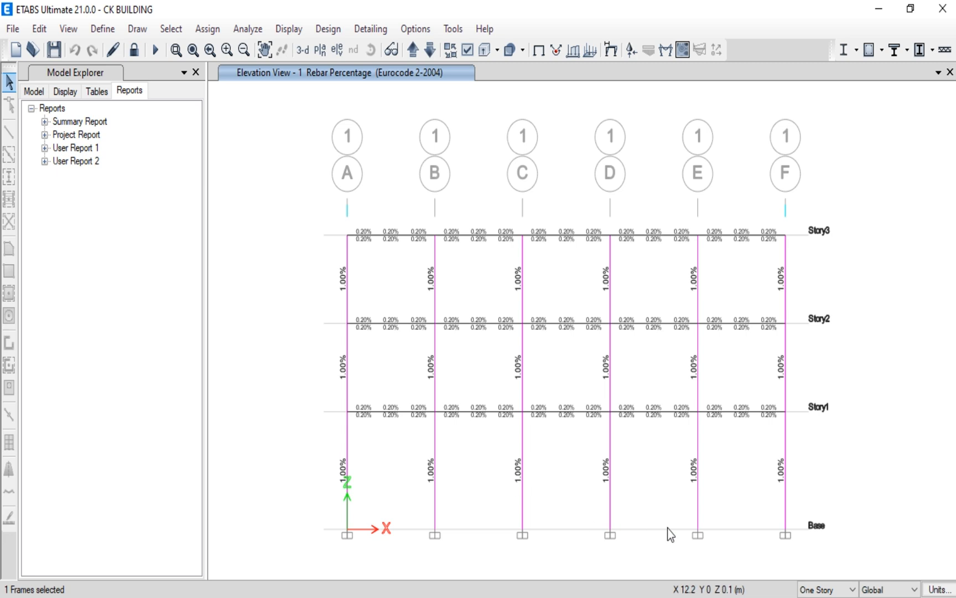
# Step: Examine the rebar percentages of the beams and columns across all stories on the grid line 1 elevation
pyautogui.scroll(3, 687, 517)
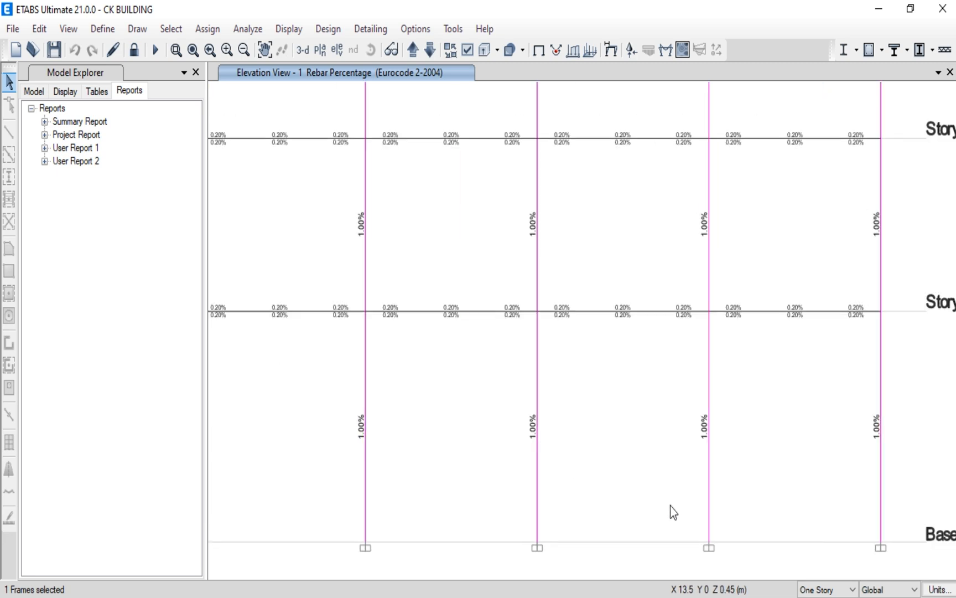
pyautogui.scroll(-4, 653, 498)
pyautogui.scroll(-2, 612, 476)
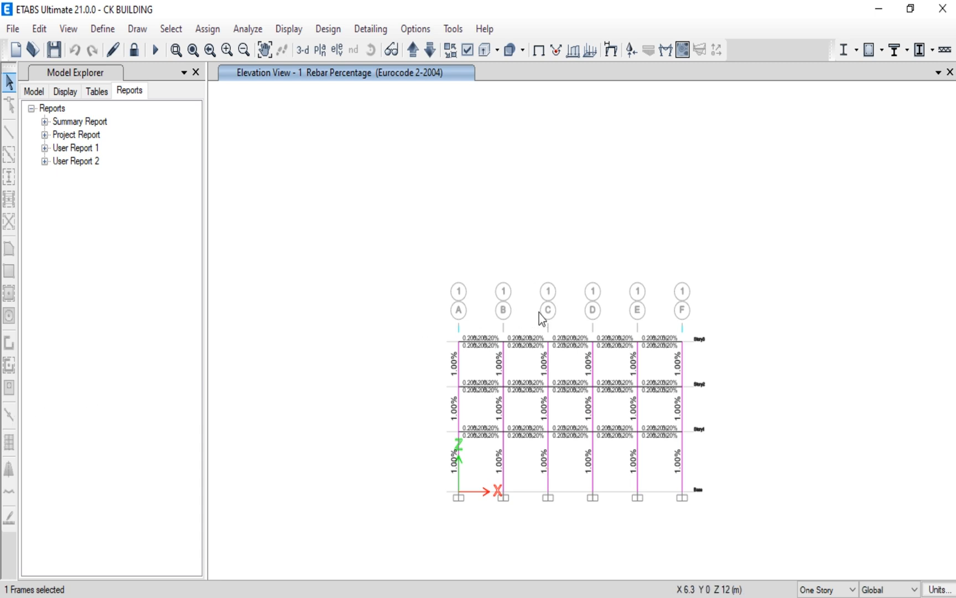
pyautogui.scroll(4, 621, 354)
pyautogui.scroll(3, 623, 354)
pyautogui.scroll(-4, 628, 376)
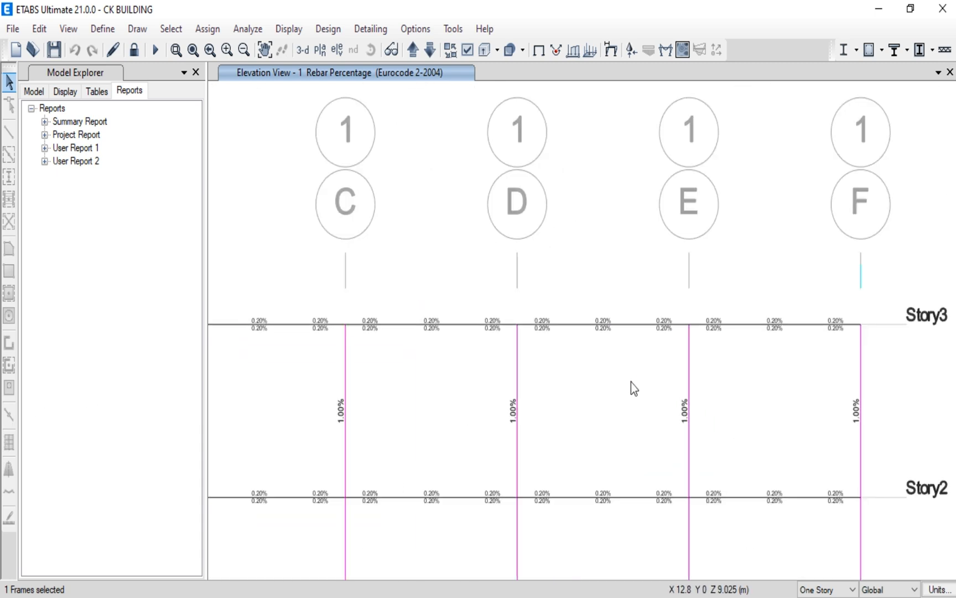
pyautogui.moveTo(619, 398); pyautogui.dragTo(609, 275, button='middle')
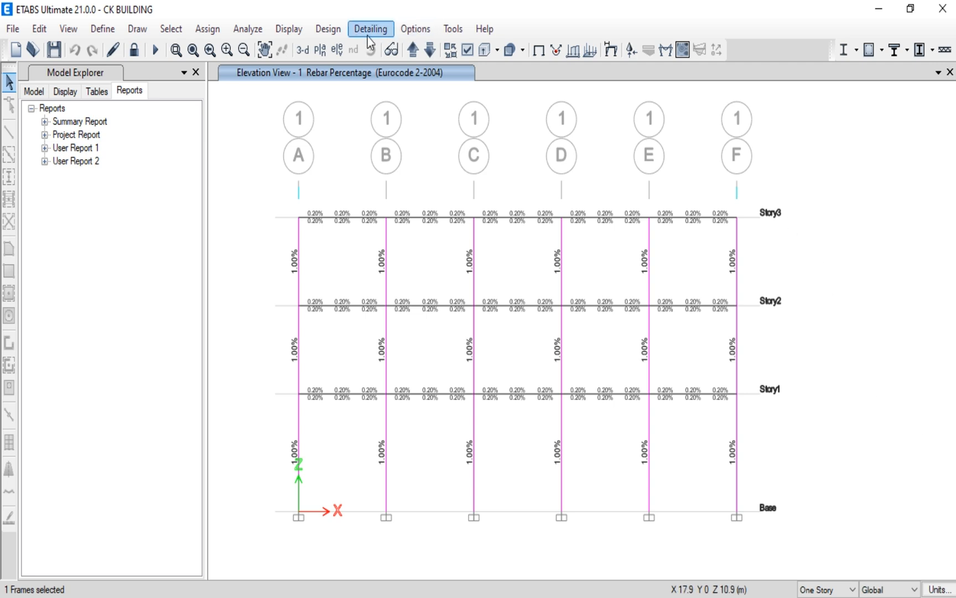
# Step: Look through the available concrete frame design output types and close the results dialog, keeping Total Rebar Percentage displayed
pyautogui.click(336, 31)
pyautogui.moveTo(453, 78)
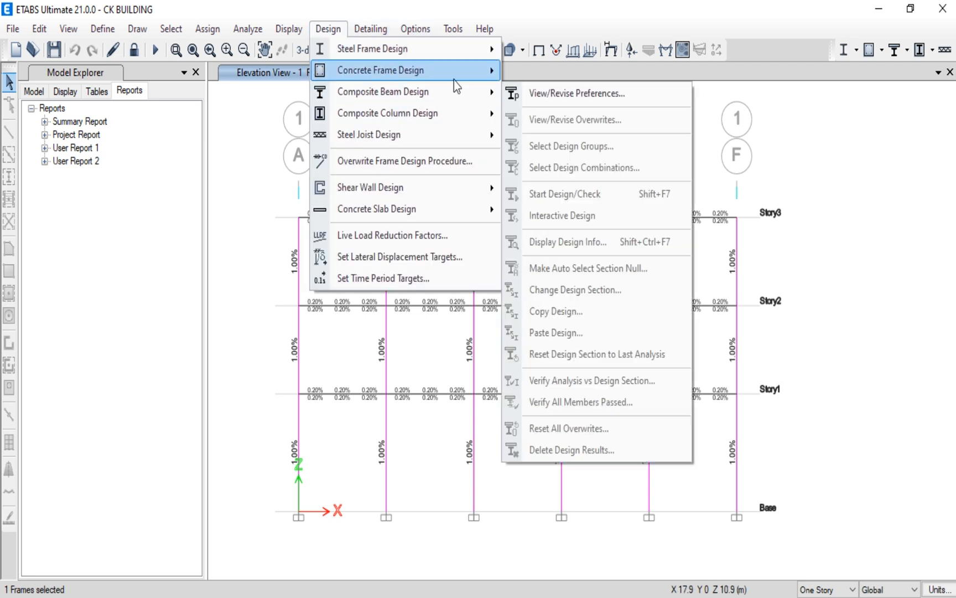
pyautogui.click(420, 6)
pyautogui.click(328, 29)
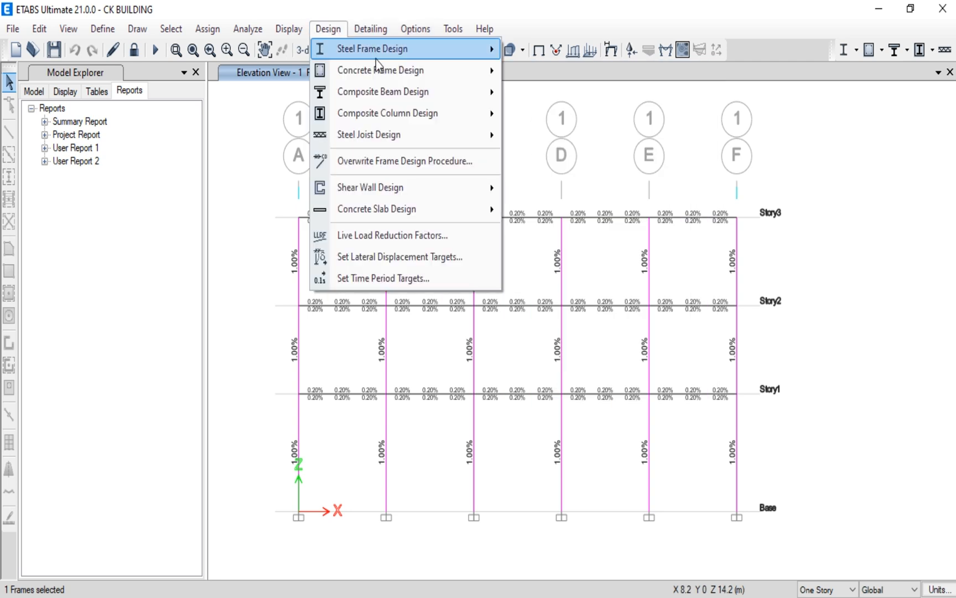
pyautogui.moveTo(483, 81)
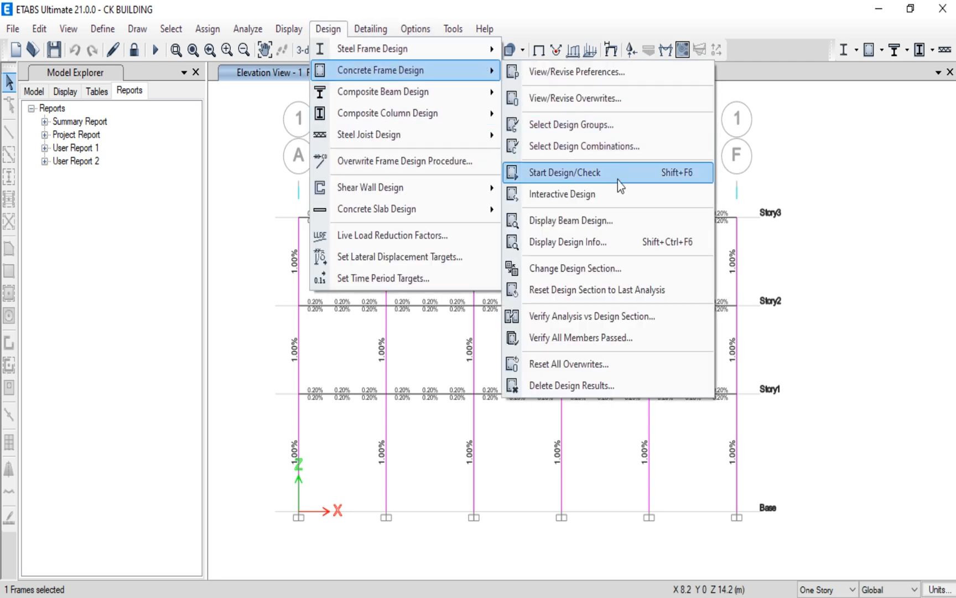
pyautogui.click(619, 243)
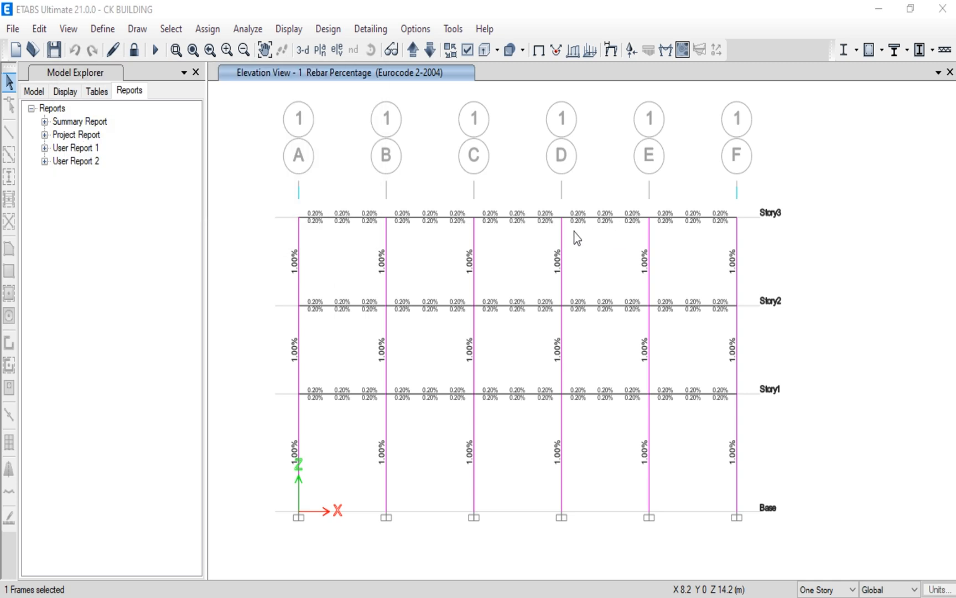
pyautogui.click(596, 297)
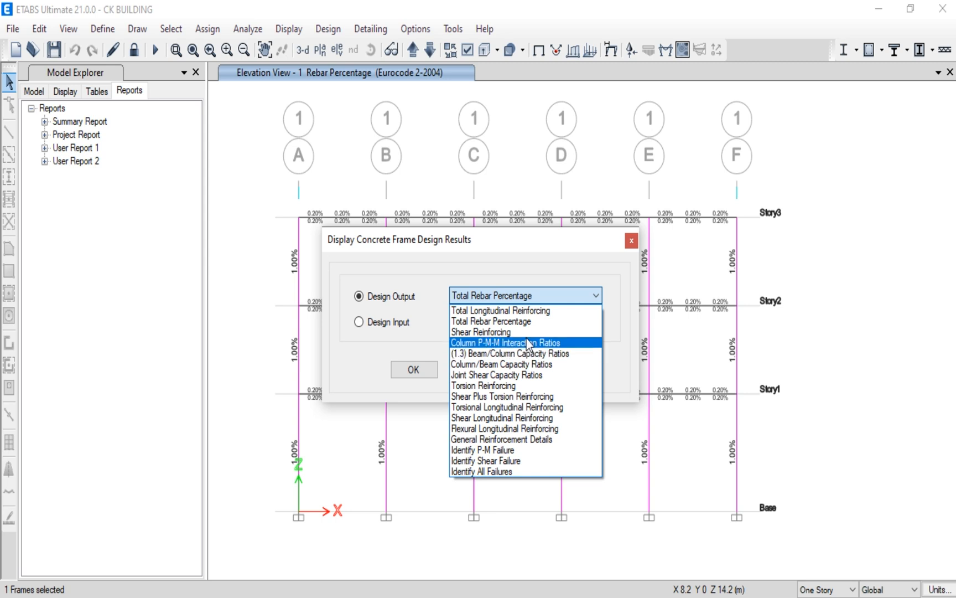
pyautogui.click(264, 176)
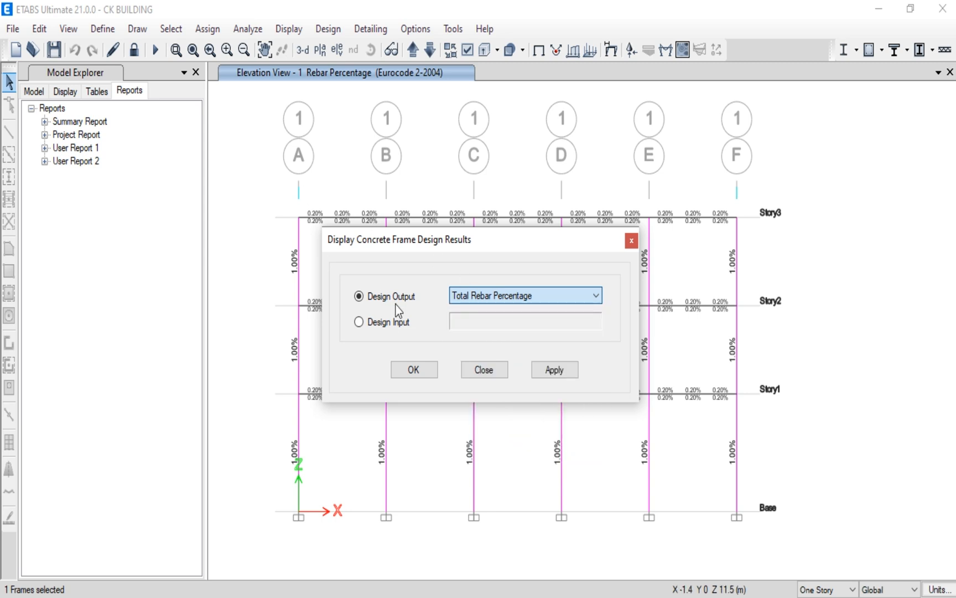
pyautogui.click(483, 370)
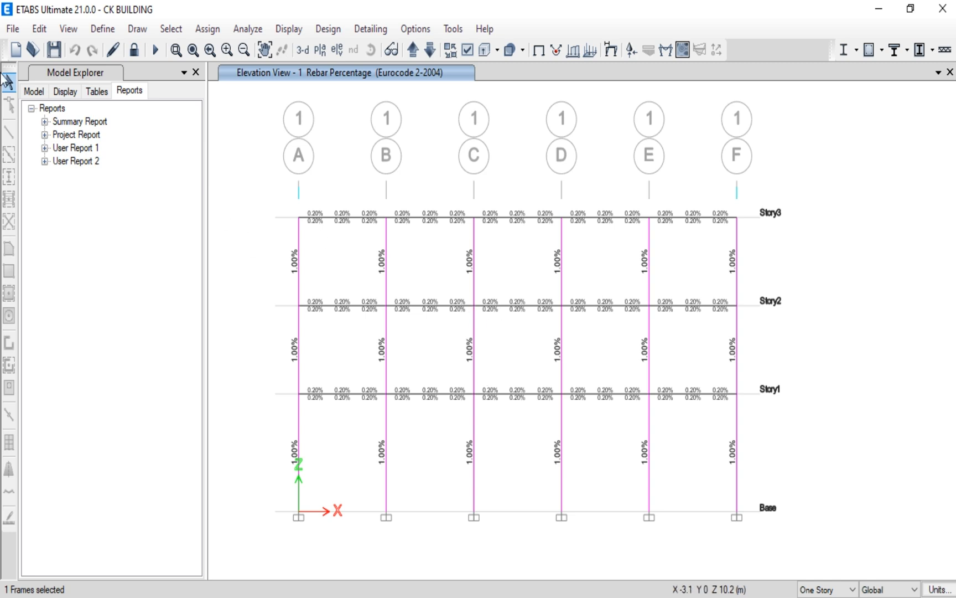
# Step: Start a new user report and name it CK BUILDING
pyautogui.click(19, 28)
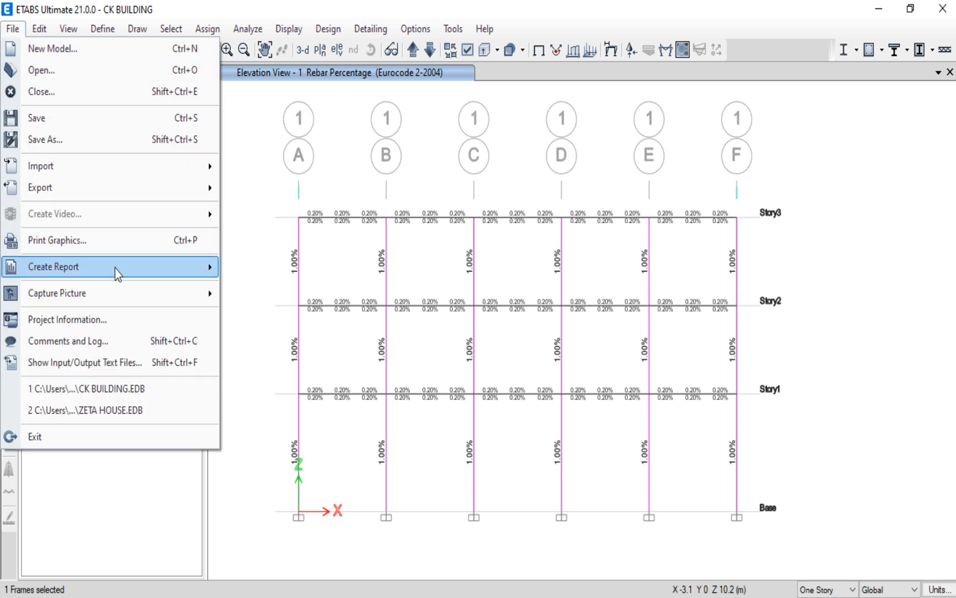
pyautogui.moveTo(141, 269)
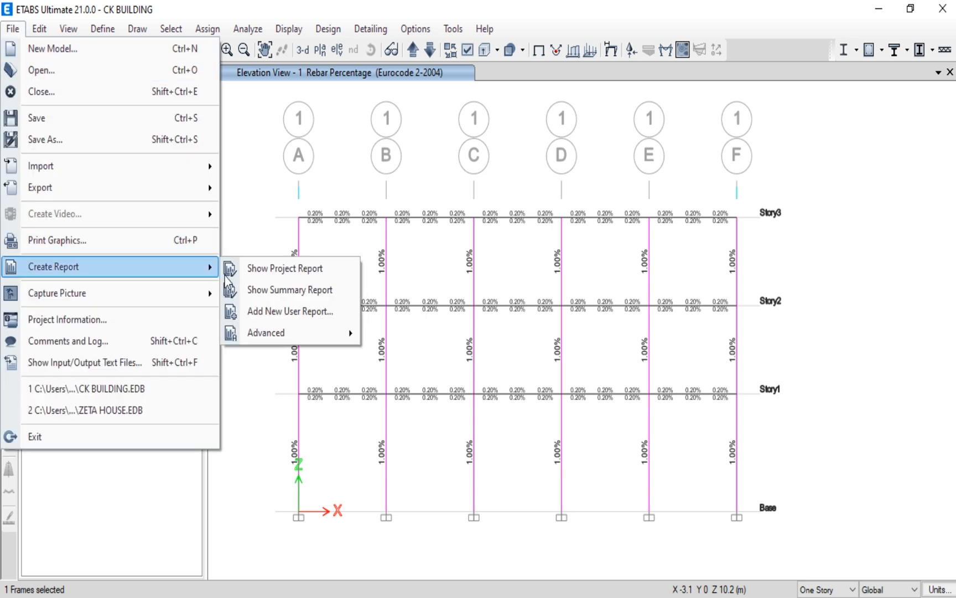
pyautogui.click(260, 312)
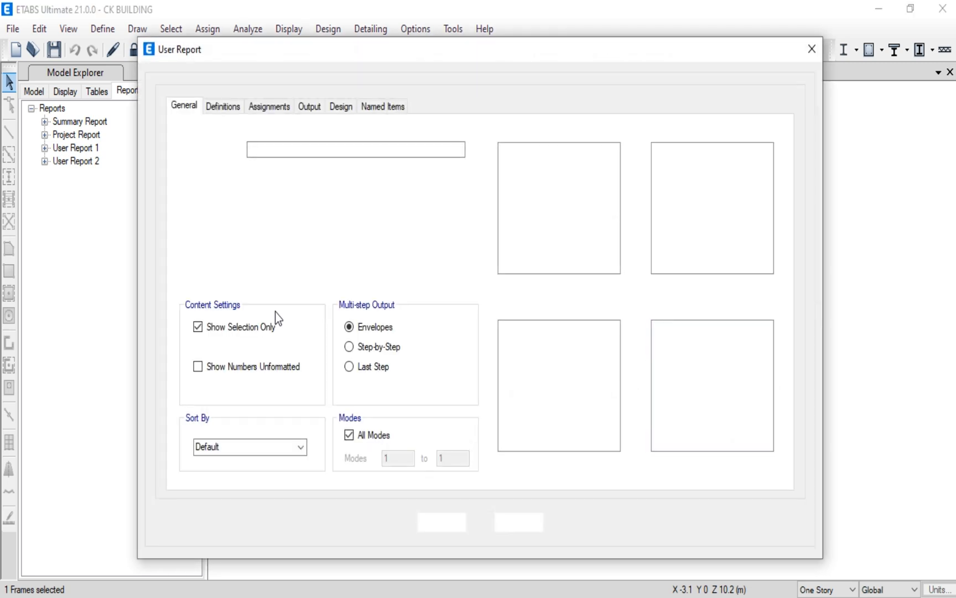
pyautogui.moveTo(297, 149); pyautogui.dragTo(242, 159)
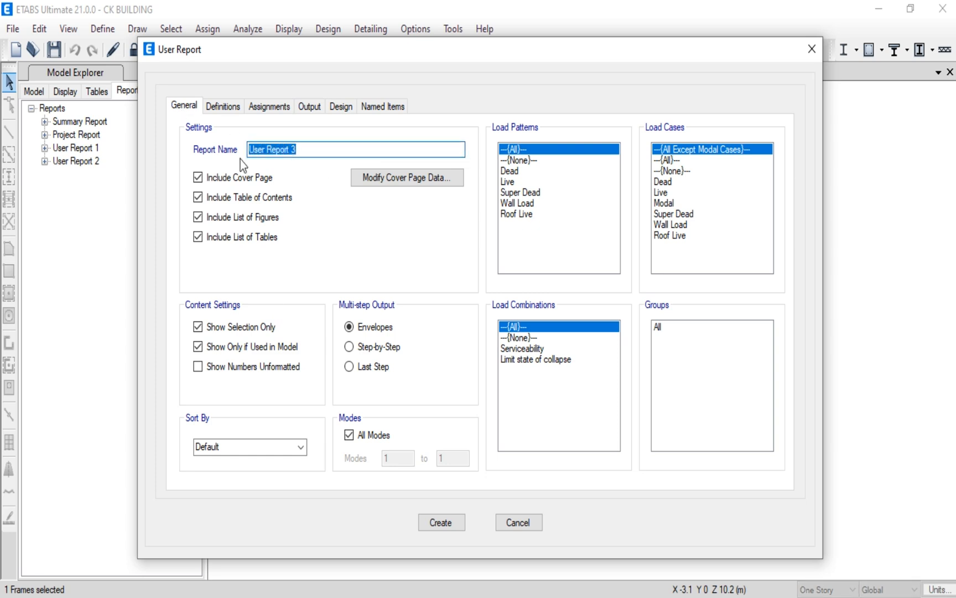
pyautogui.write('CK BUILDING')
# Step: Limit the report's definitions to Materials Details, Frame Sections Details, Load Cases Details and Load Combinations
pyautogui.click(220, 105)
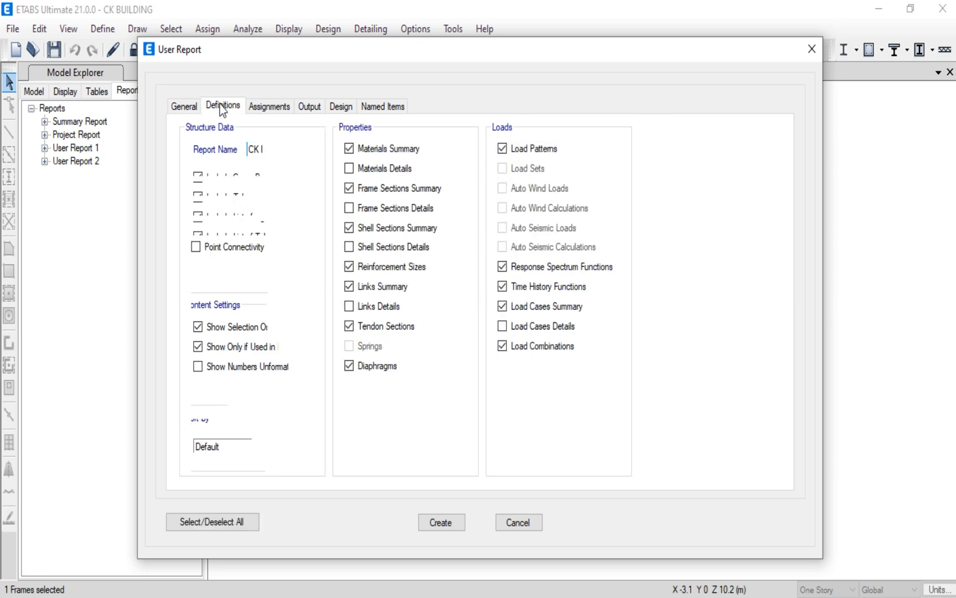
pyautogui.click(228, 528)
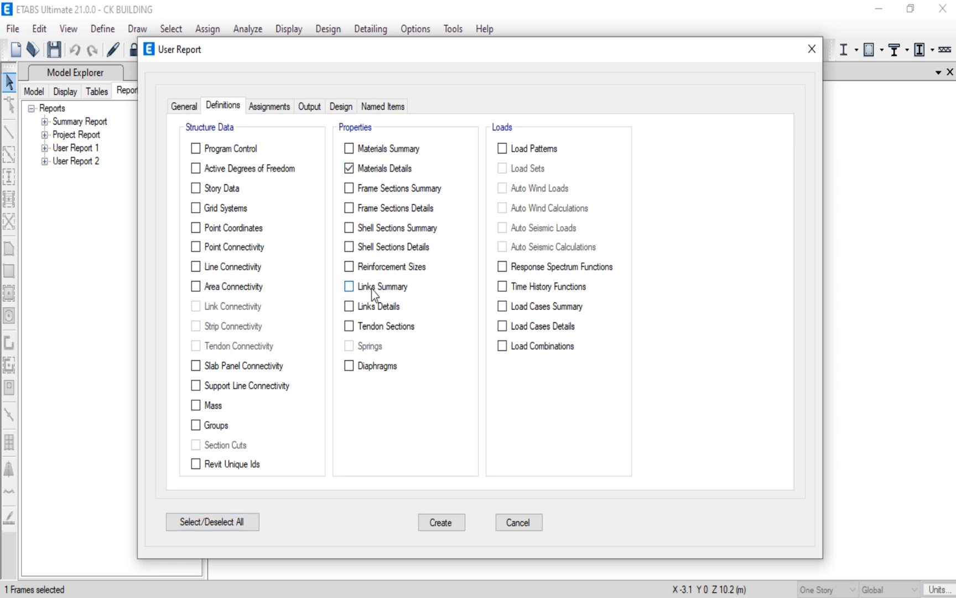
pyautogui.click(349, 207)
pyautogui.click(502, 346)
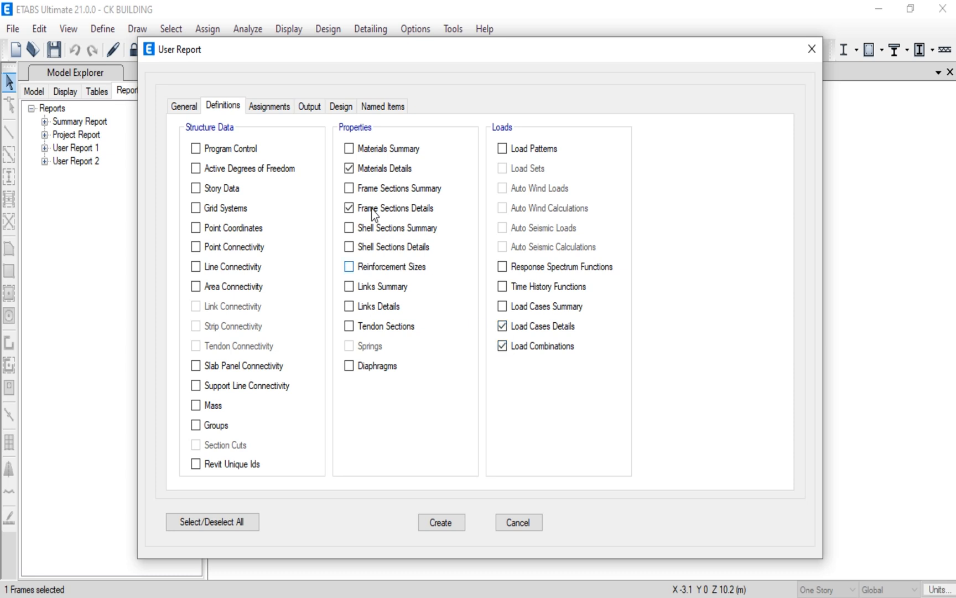
# Step: Exclude all assignment and analysis output items from the user report
pyautogui.click(273, 110)
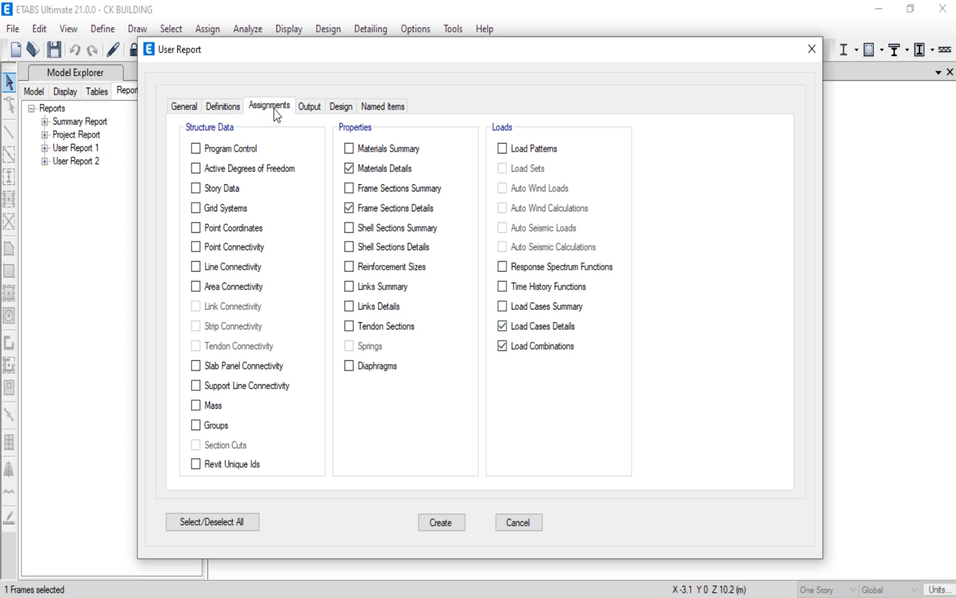
pyautogui.click(233, 524)
pyautogui.click(307, 108)
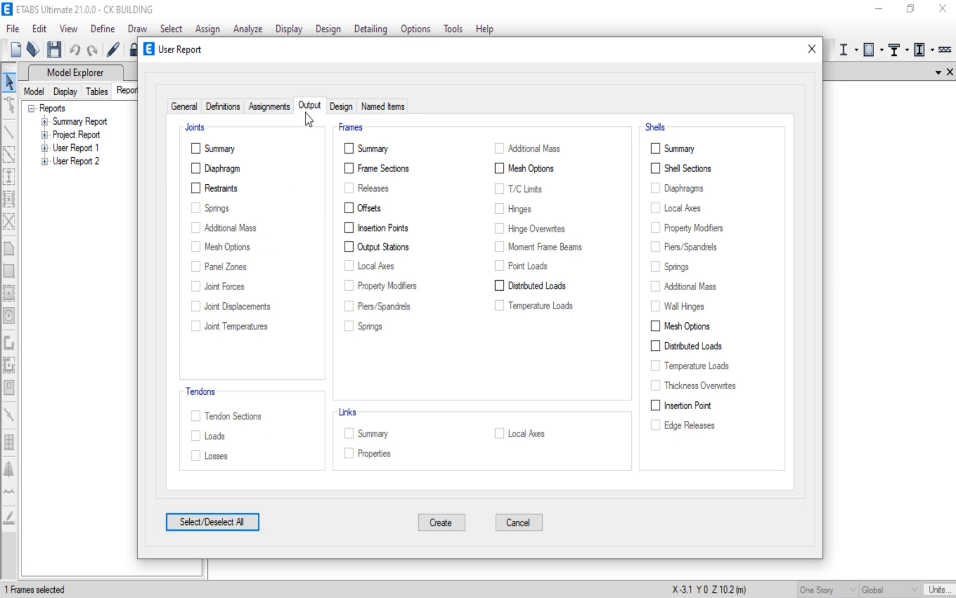
pyautogui.click(230, 523)
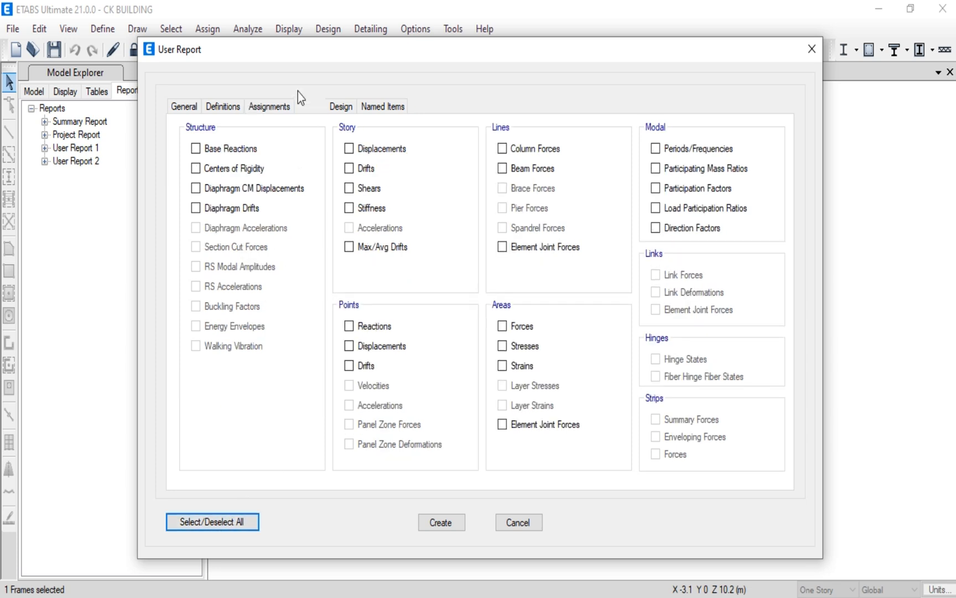
pyautogui.click(277, 106)
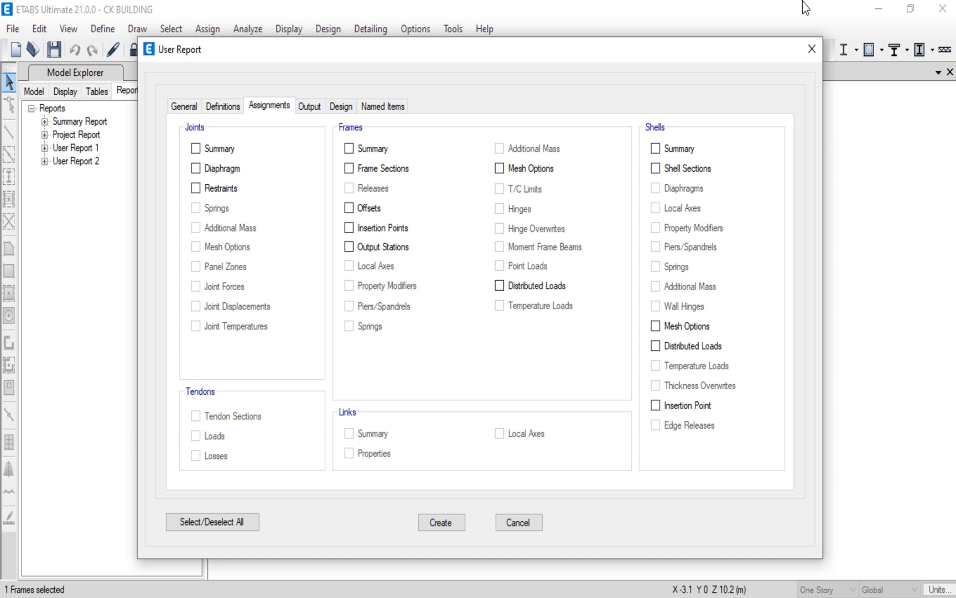
# Step: Add concrete frame Summary Results and Calculations for group All, exclude Envelope Results, and create the report
pyautogui.click(341, 107)
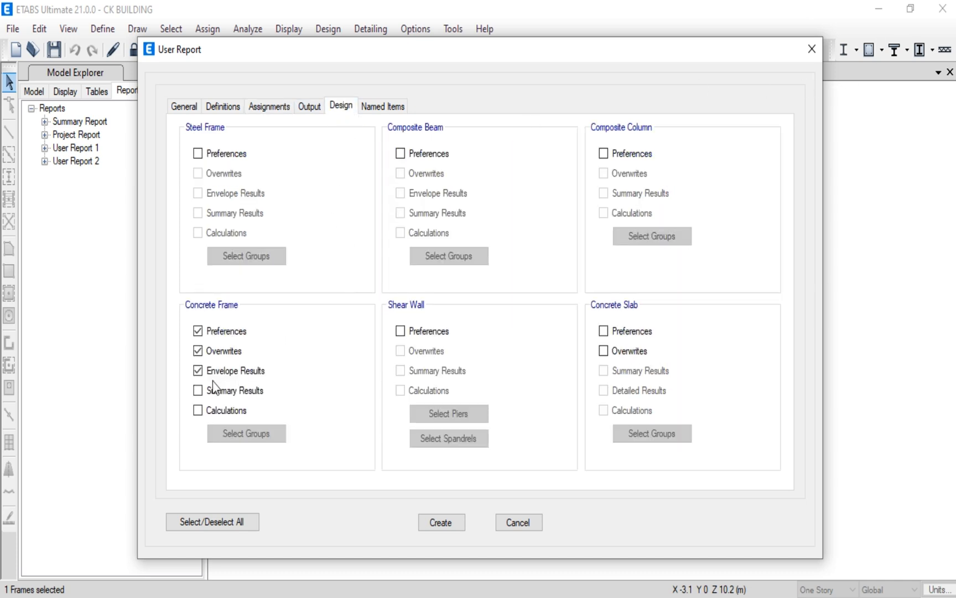
pyautogui.click(199, 390)
pyautogui.click(198, 370)
pyautogui.click(198, 410)
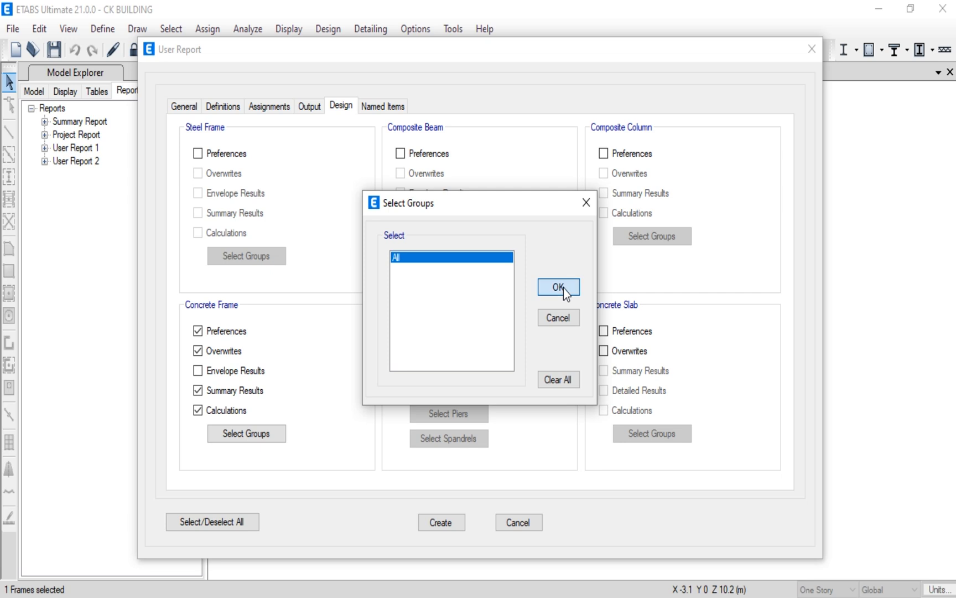
pyautogui.click(559, 287)
pyautogui.click(453, 522)
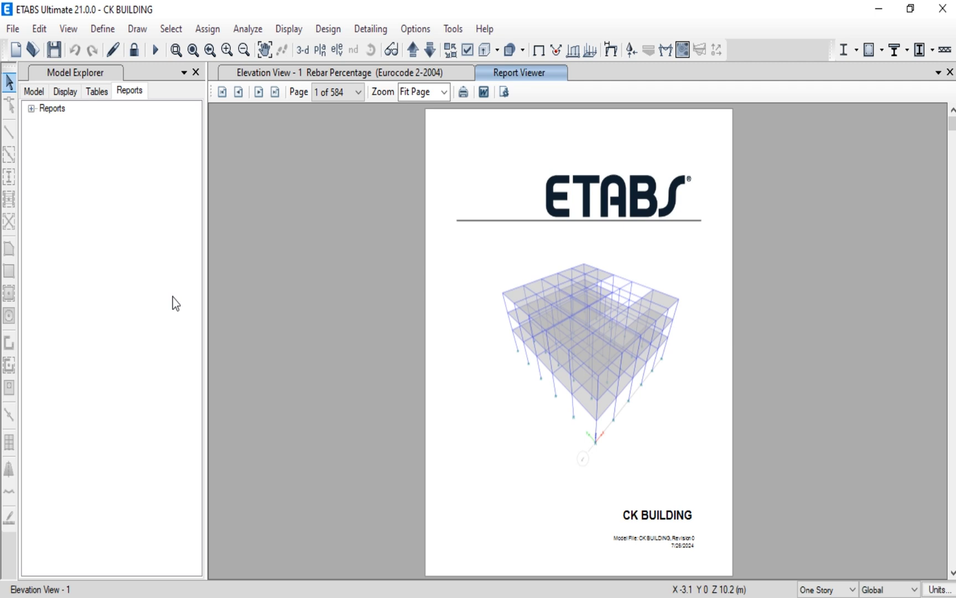
# Step: Open a column section design page from the CK BUILDING report's Concrete Frame Design section
pyautogui.click(31, 109)
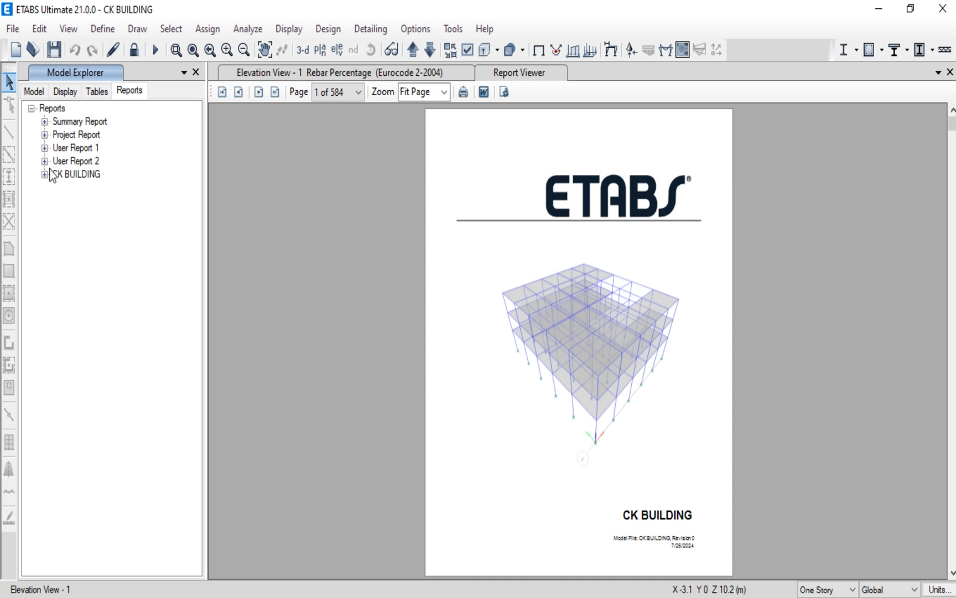
pyautogui.click(45, 174)
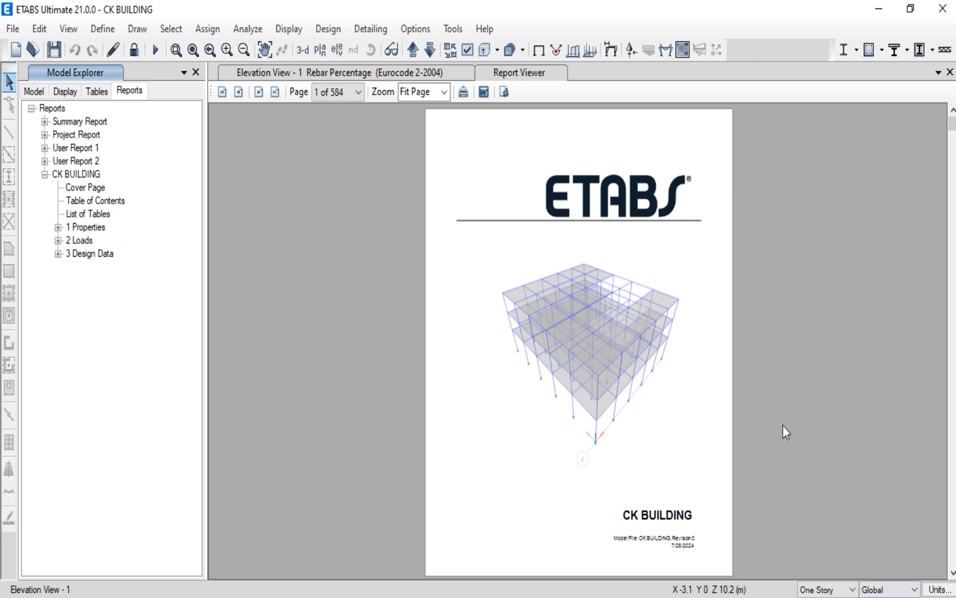
pyautogui.click(58, 253)
pyautogui.click(70, 267)
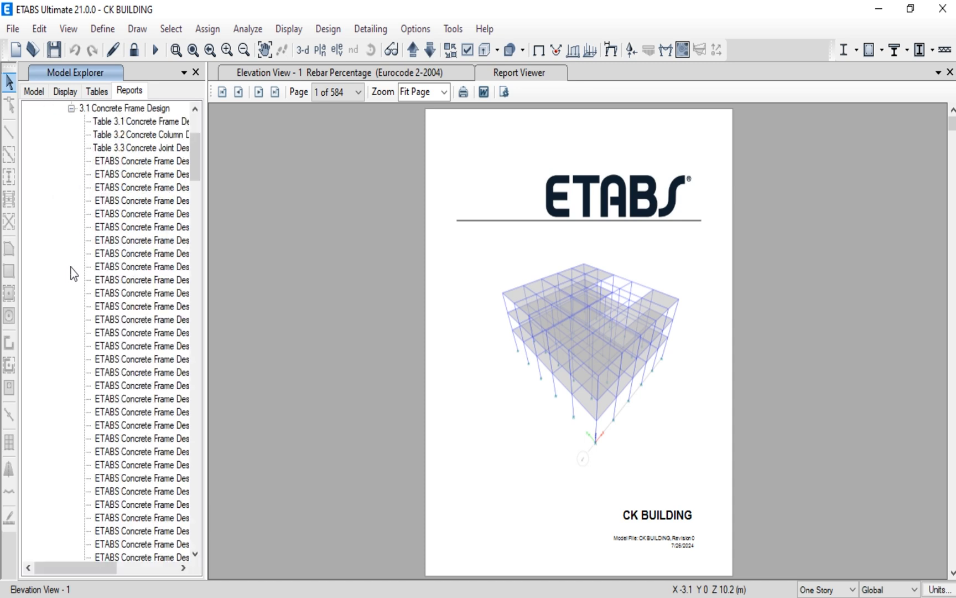
pyautogui.click(129, 297)
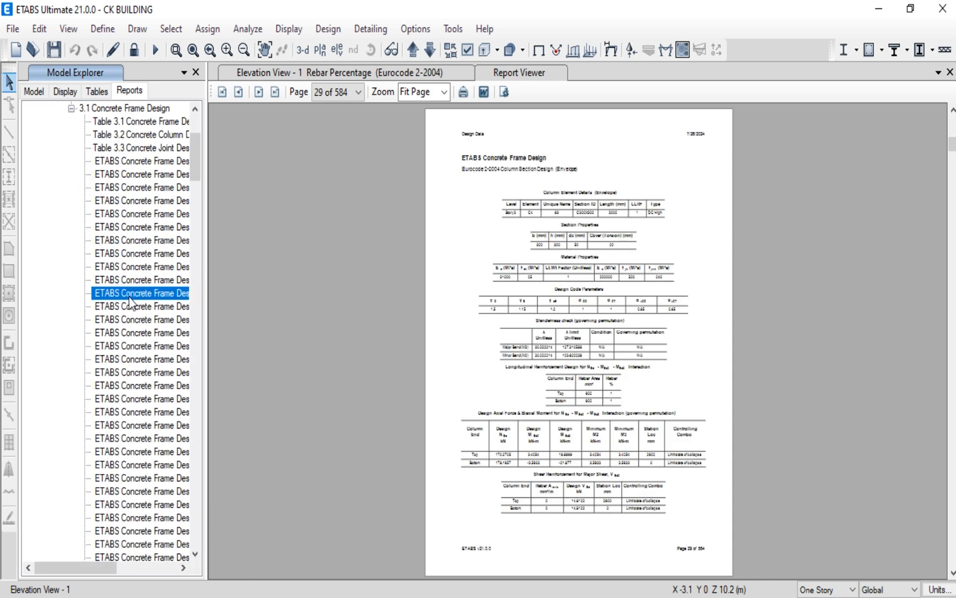
# Step: Set the report zoom to Fit Width and read through the column design pages
pyautogui.click(443, 92)
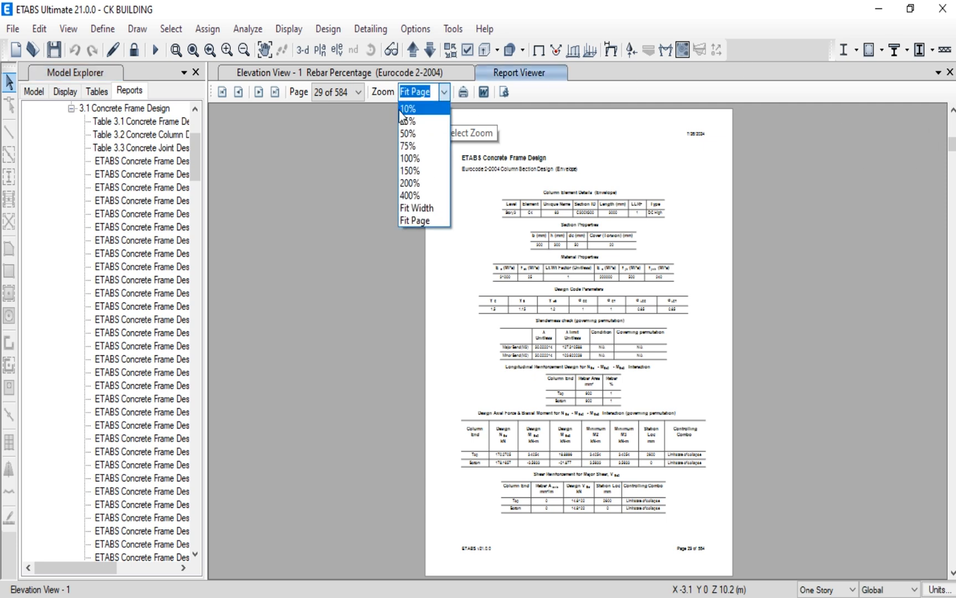
pyautogui.click(404, 221)
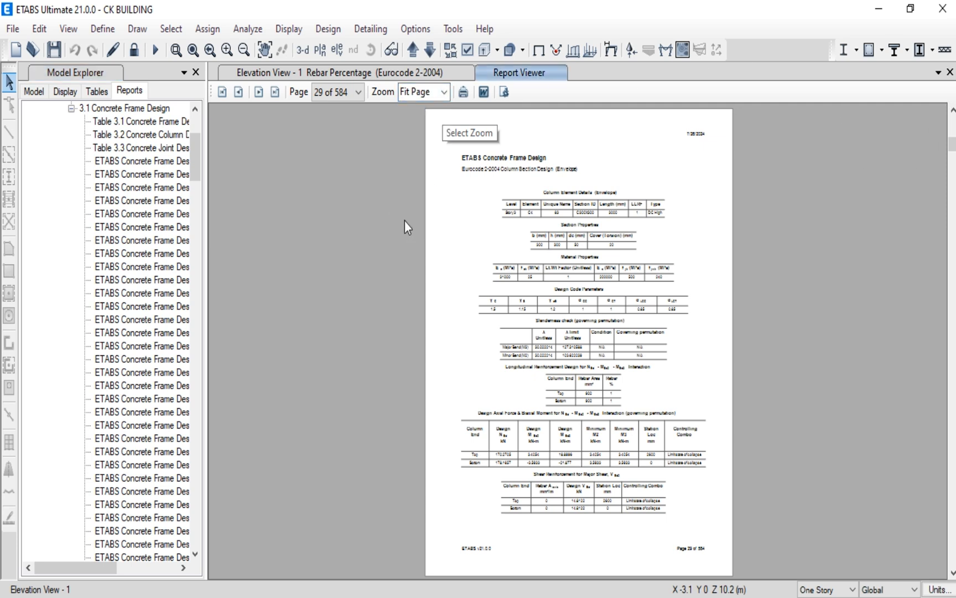
pyautogui.click(444, 92)
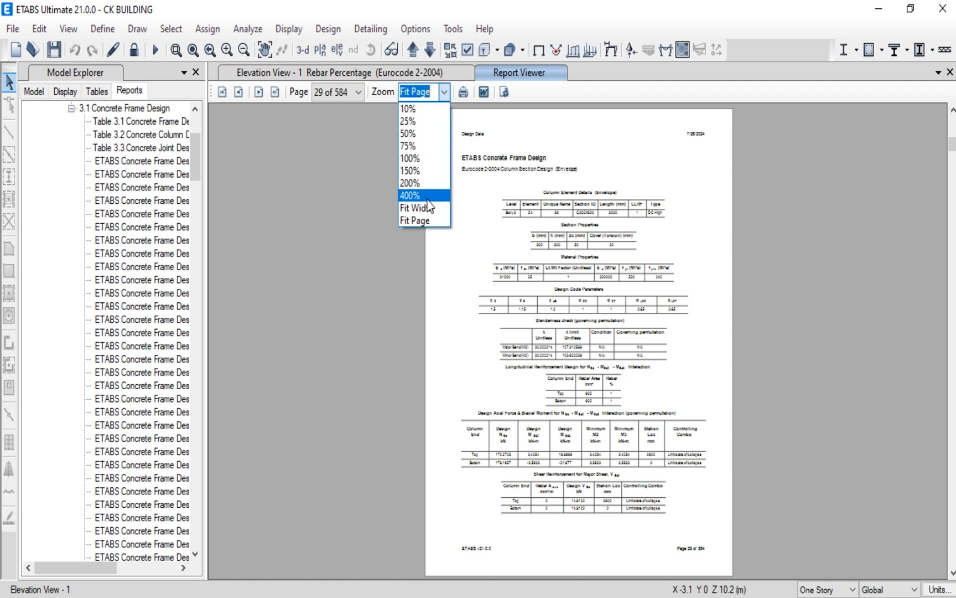
pyautogui.click(426, 208)
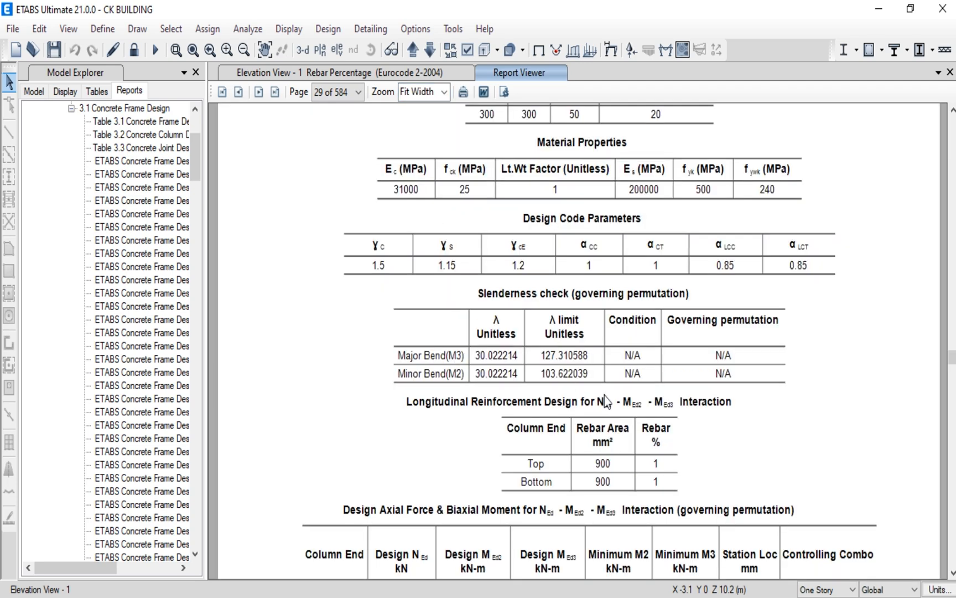
pyautogui.scroll(-6, 605, 396)
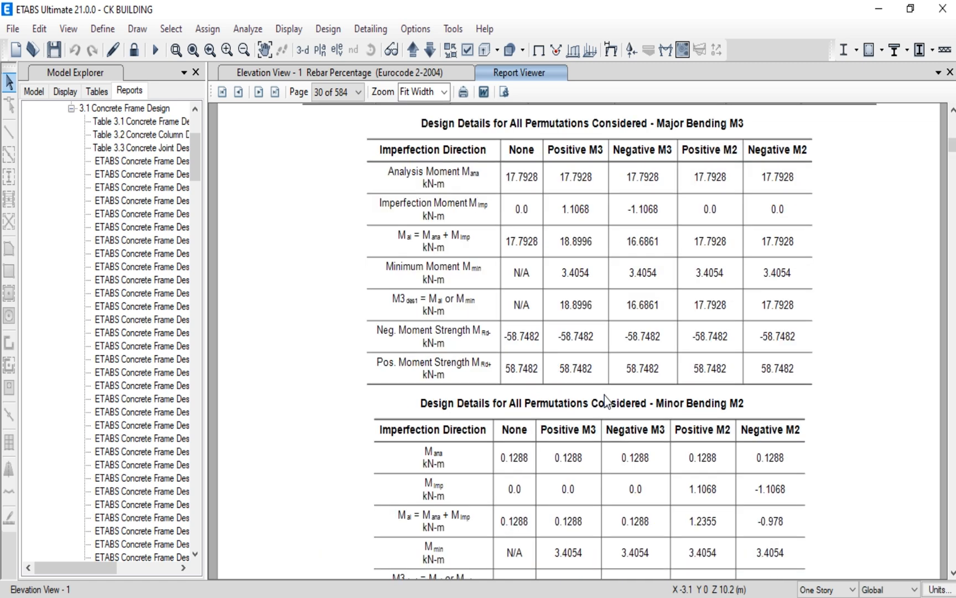
pyautogui.scroll(-4, 604, 397)
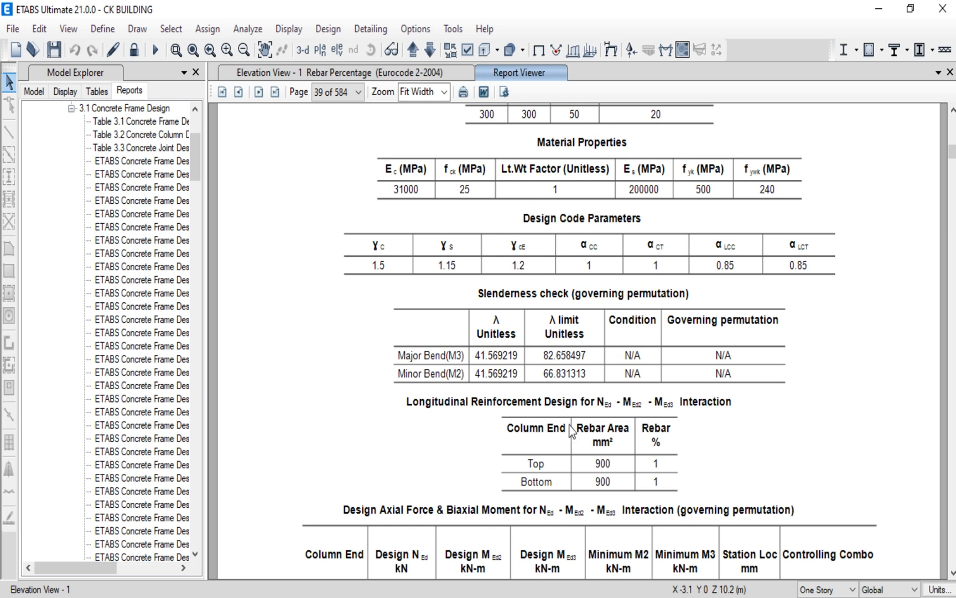
# Step: Examine the slenderness checks, longitudinal reinforcement and major and minor bending details on the column design pages through page 98
pyautogui.scroll(-4, 556, 490)
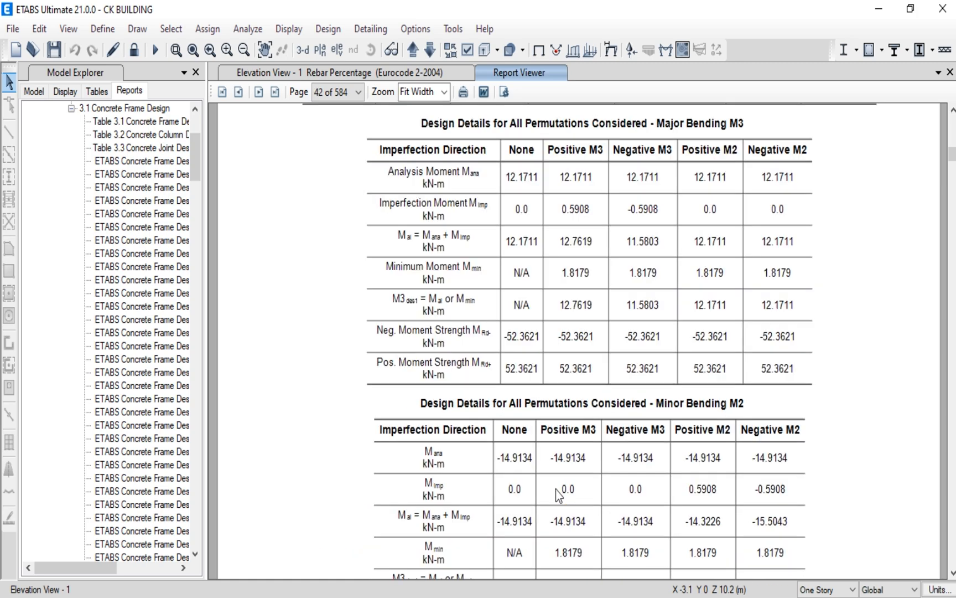
pyautogui.scroll(-2, 556, 490)
pyautogui.scroll(-6, 555, 490)
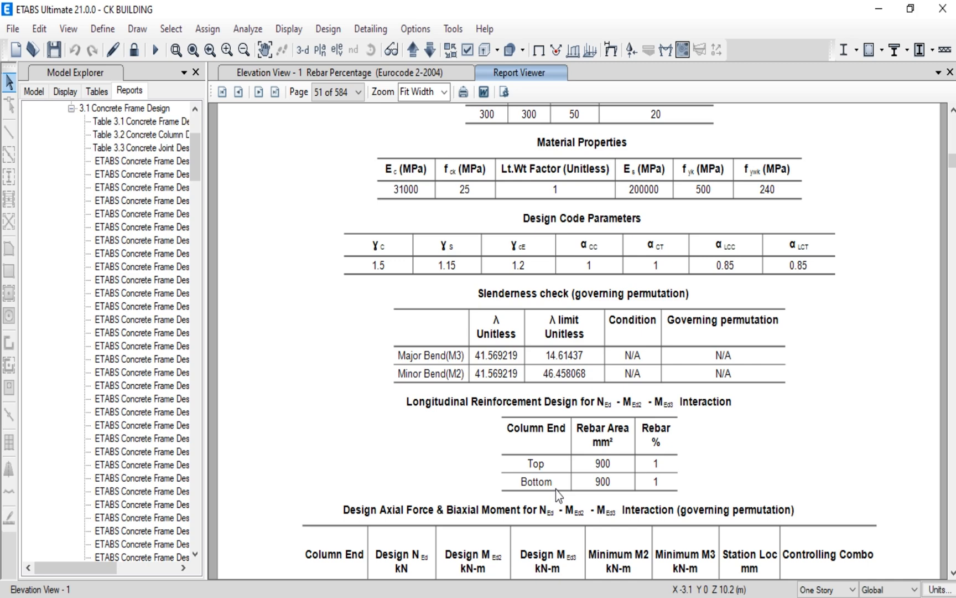
pyautogui.scroll(-5, 555, 490)
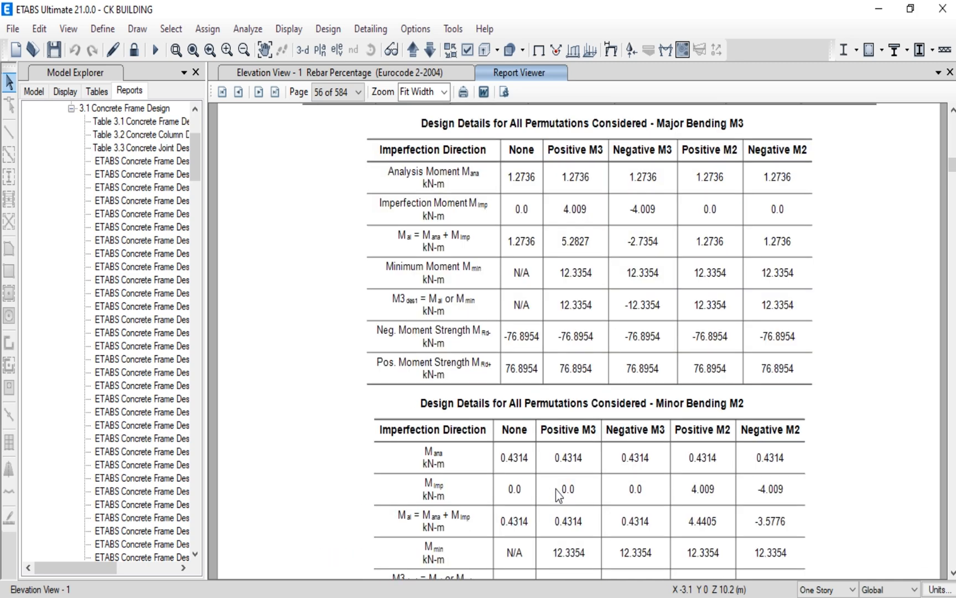
pyautogui.scroll(-6, 556, 491)
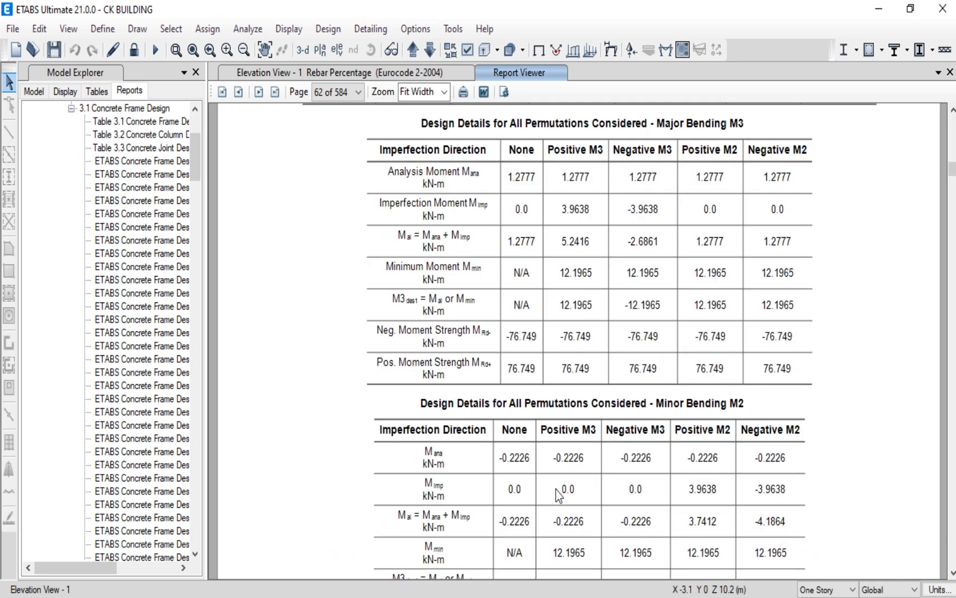
pyautogui.scroll(-3, 555, 490)
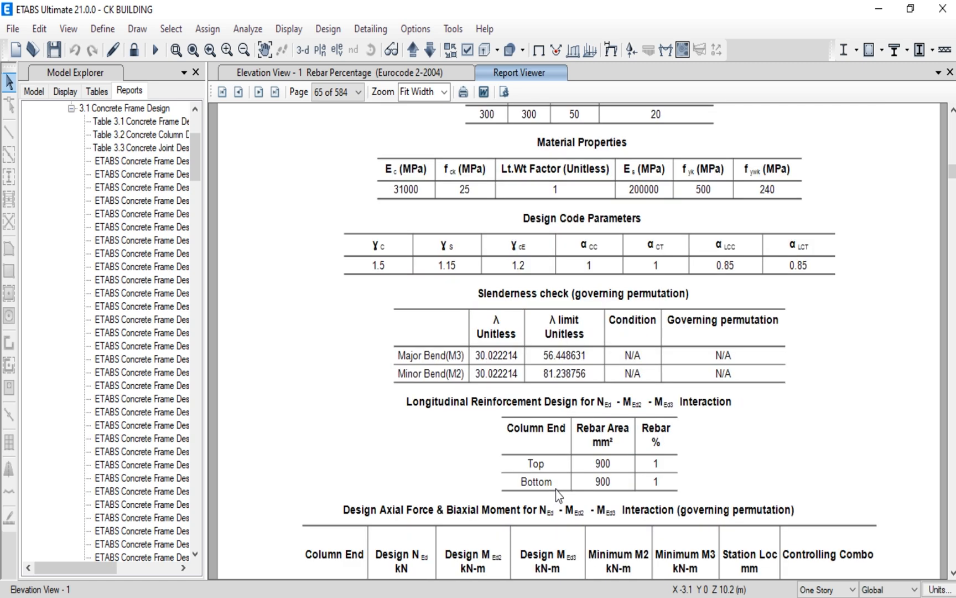
pyautogui.scroll(-9, 556, 490)
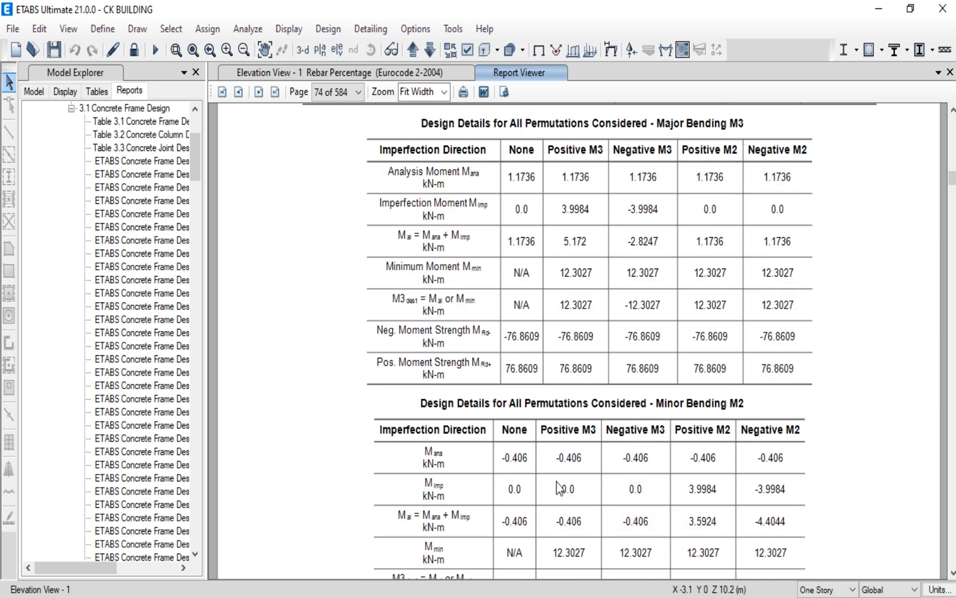
pyautogui.scroll(-3, 556, 485)
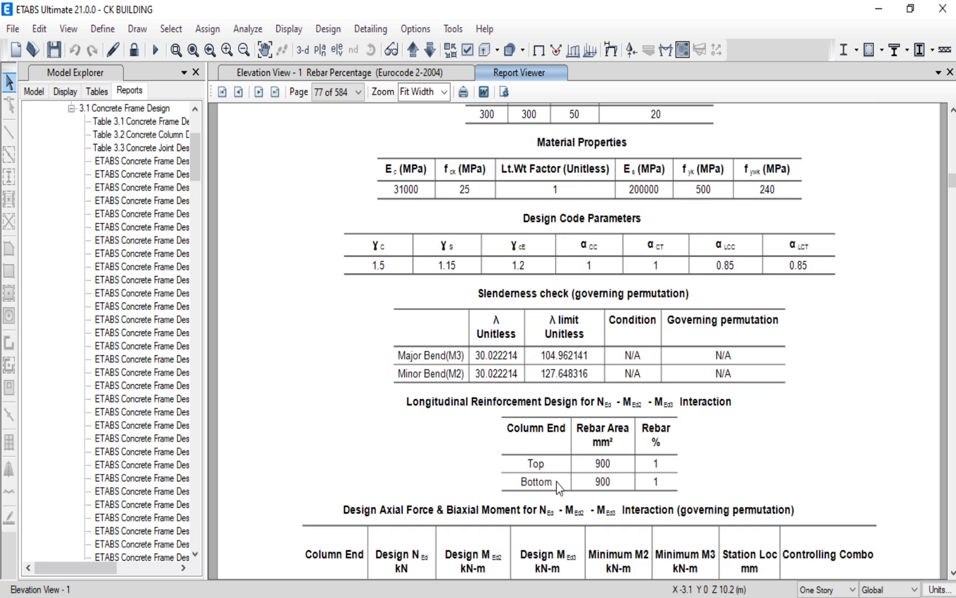
pyautogui.scroll(-3, 558, 487)
pyautogui.scroll(-7, 559, 487)
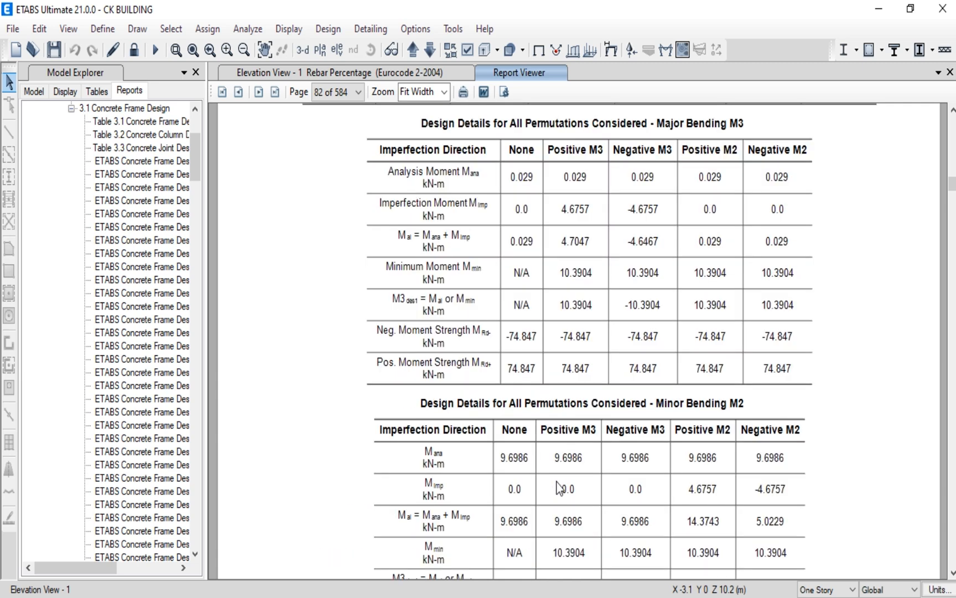
pyautogui.scroll(-3, 559, 486)
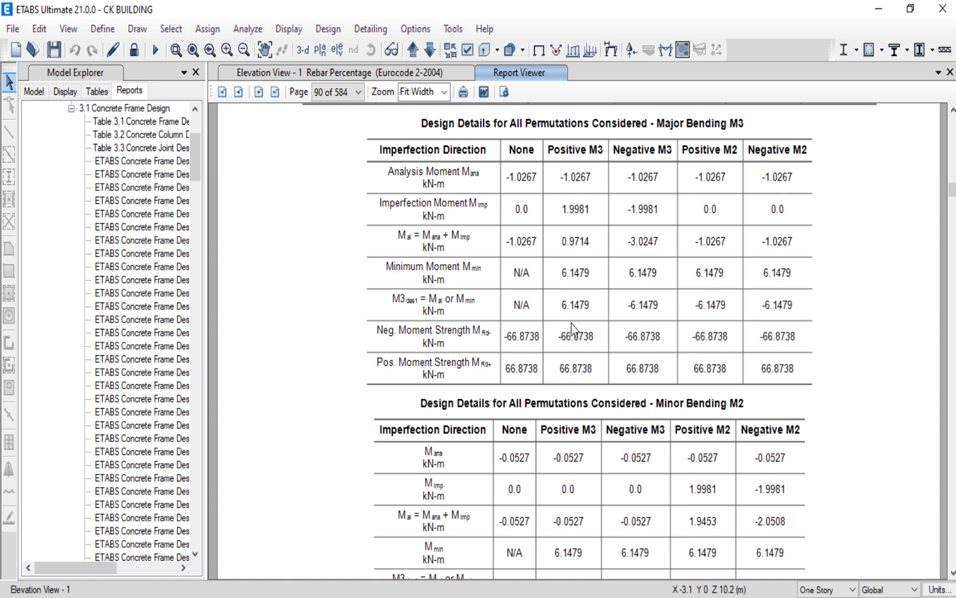
pyautogui.scroll(-2, 391, 325)
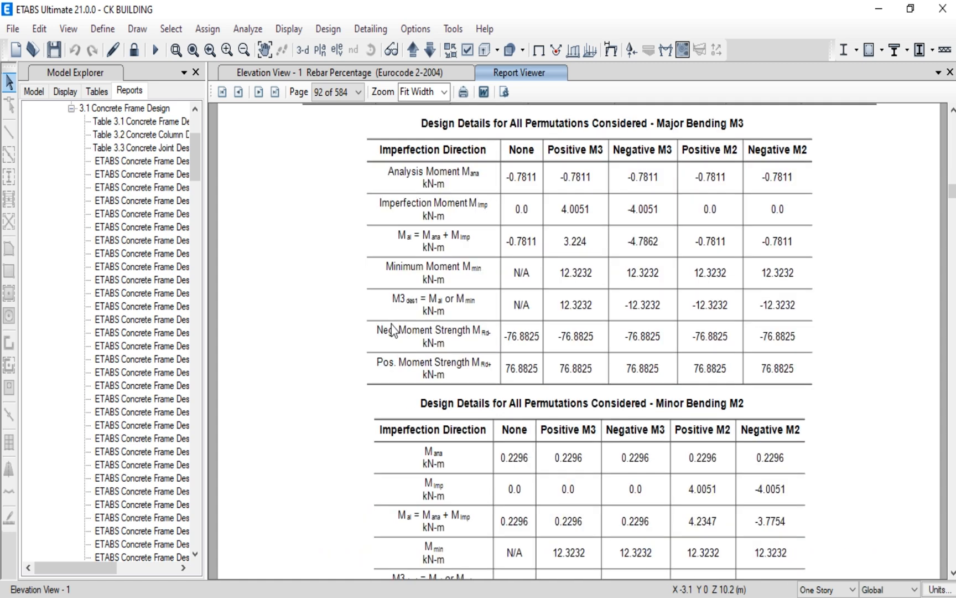
pyautogui.scroll(-3, 391, 327)
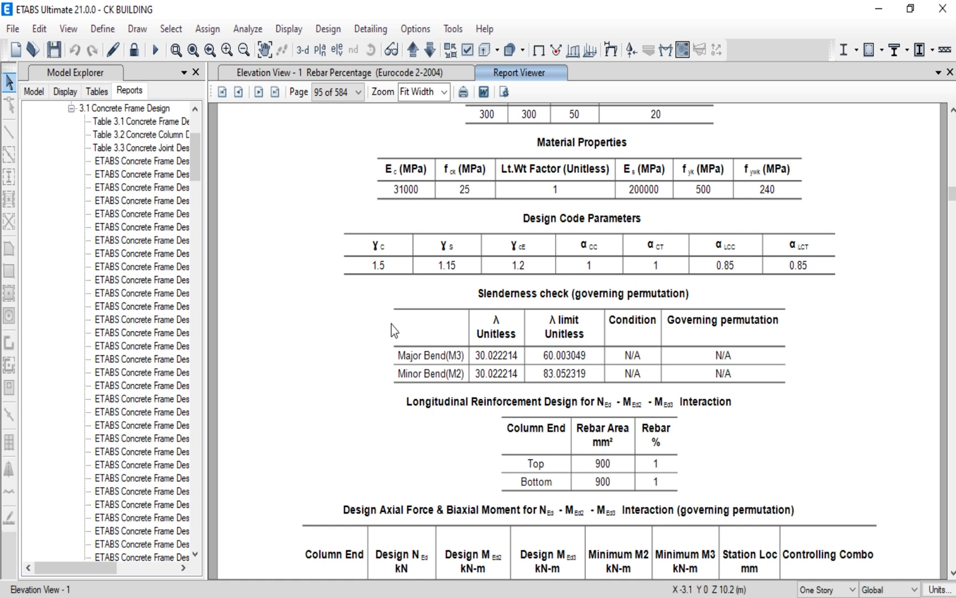
pyautogui.scroll(-2, 391, 325)
pyautogui.scroll(-1, 391, 330)
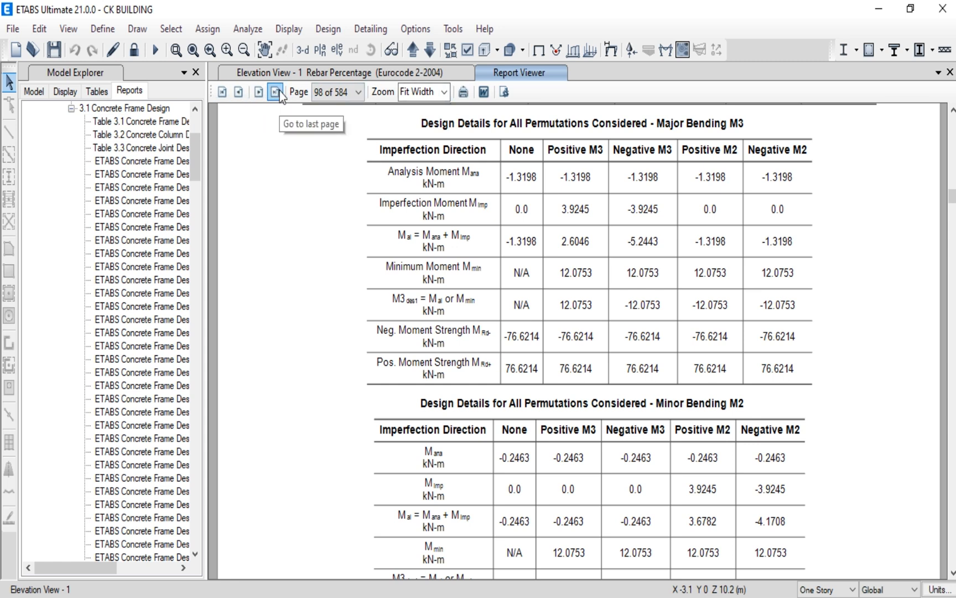
# Step: Check the printer and page range options for printing the report, and close them without printing
pyautogui.click(463, 93)
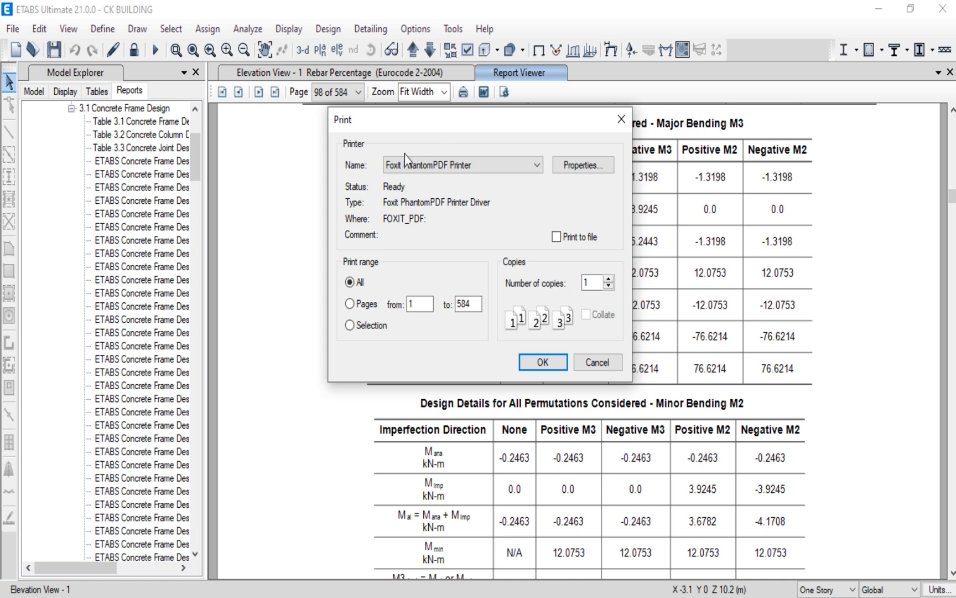
pyautogui.moveTo(408, 126); pyautogui.dragTo(440, 158)
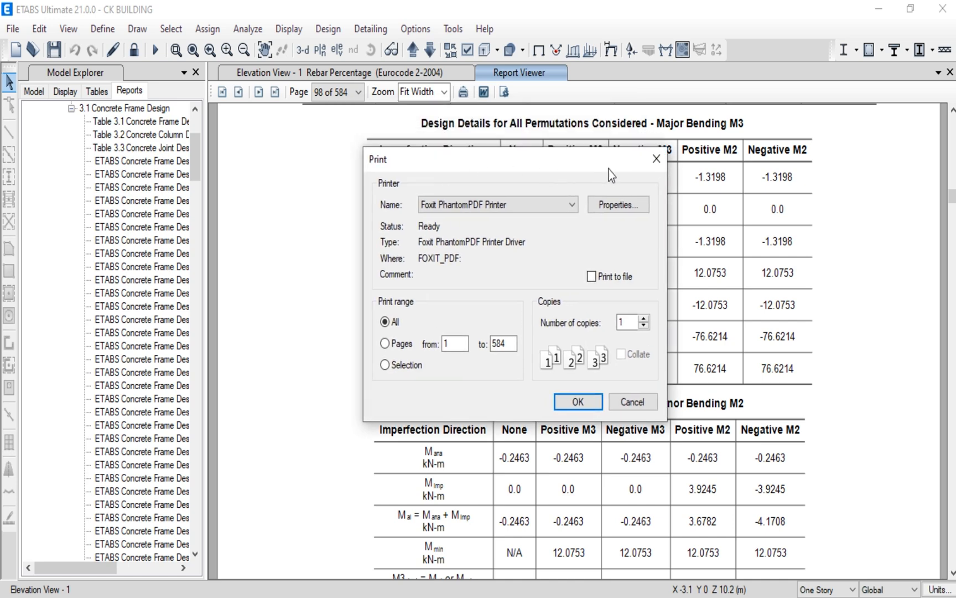
pyautogui.click(657, 160)
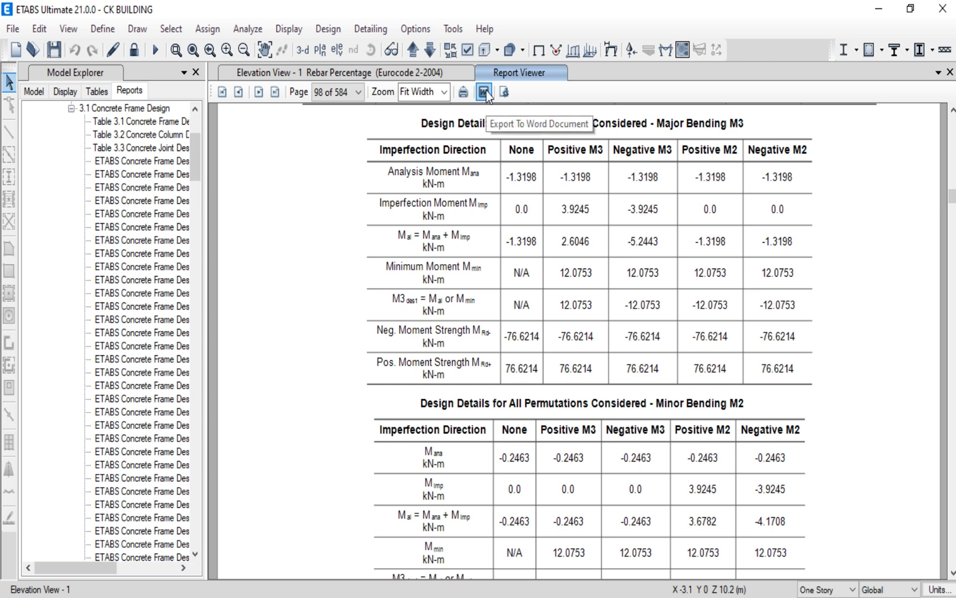